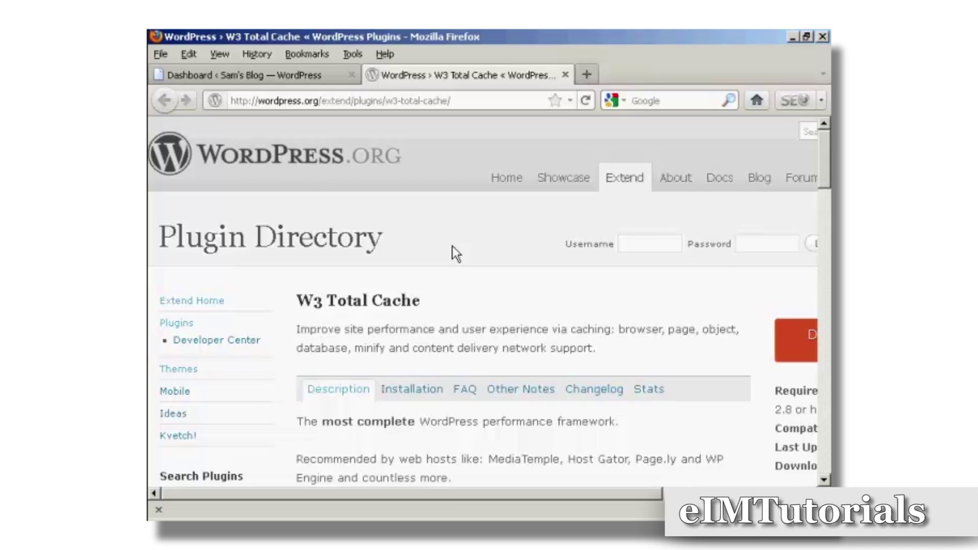
- Return to the blog's admin dashboard and search the plugin installer for "W3 Total Cache"
{"action": "left_click", "coordinate": [292, 74]}
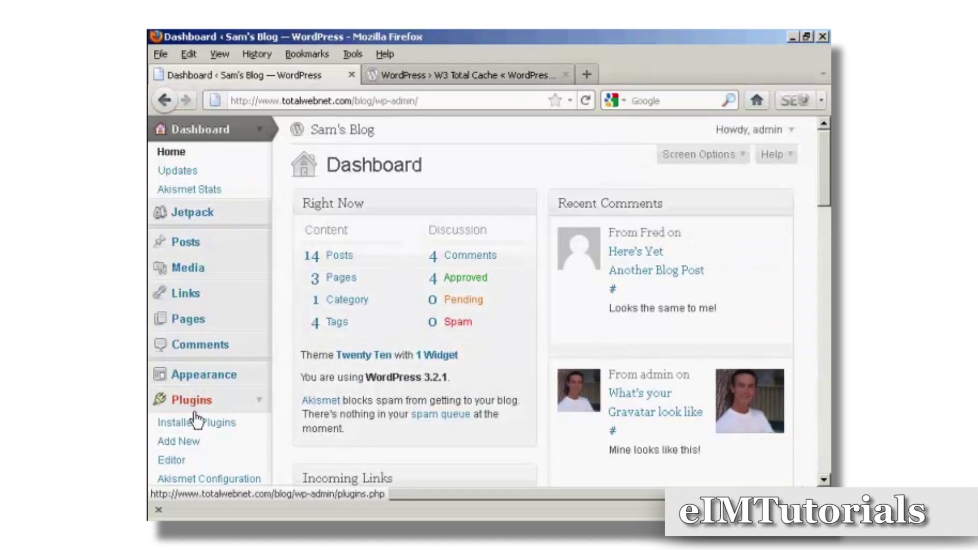
{"action": "left_click", "coordinate": [189, 443]}
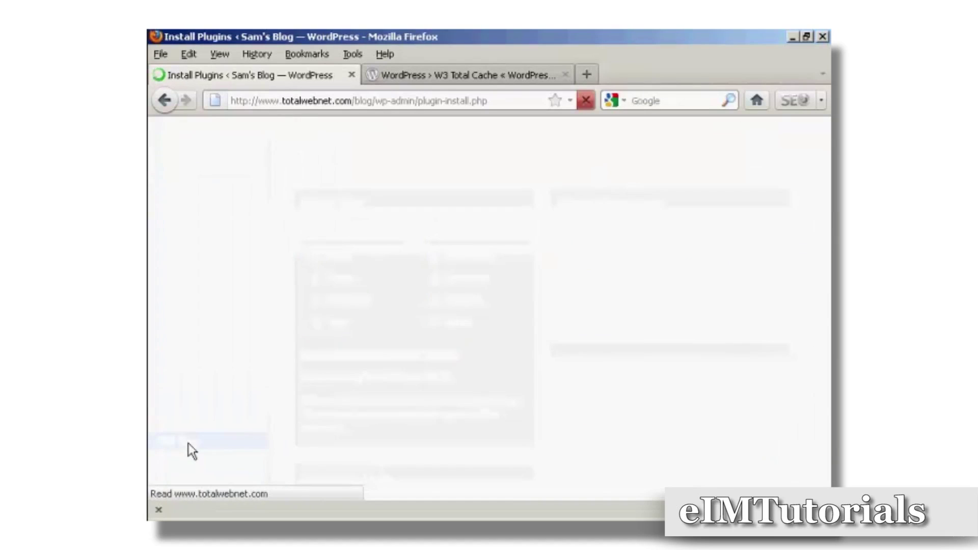
{"action": "left_click", "coordinate": [370, 335]}
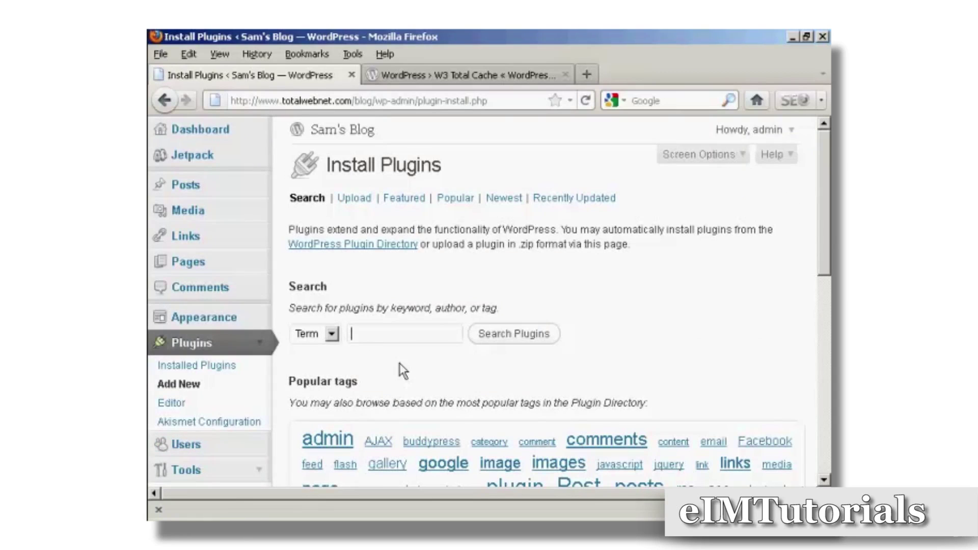
{"action": "type", "text": "W3 Total Cache"}
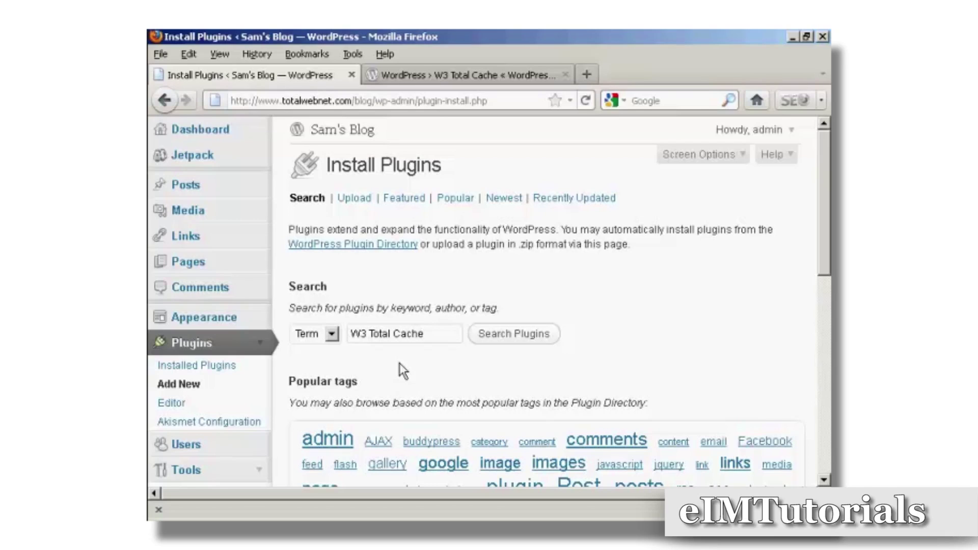
{"action": "left_click", "coordinate": [506, 342]}
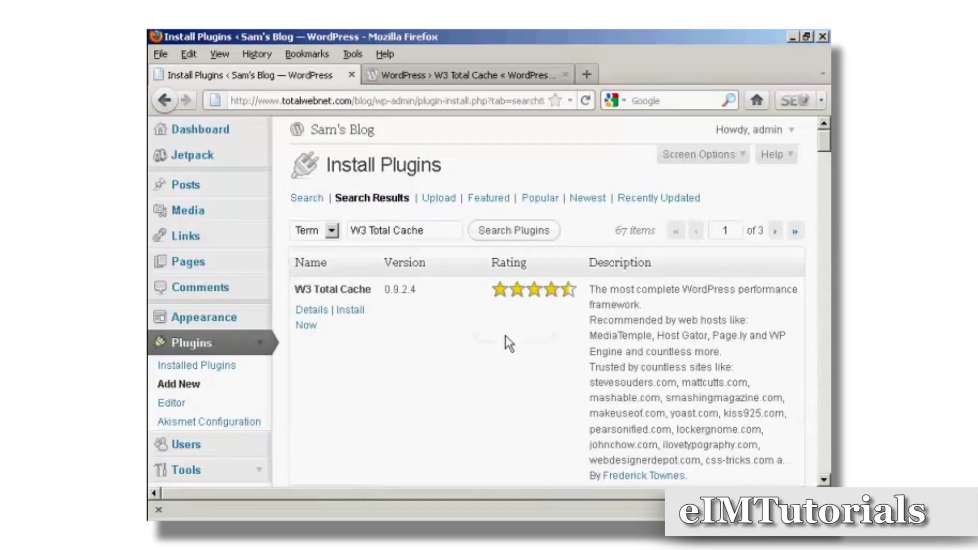
- Install the W3 Total Cache plugin from the search results and activate it
{"action": "left_click", "coordinate": [351, 308]}
{"action": "left_click", "coordinate": [350, 312]}
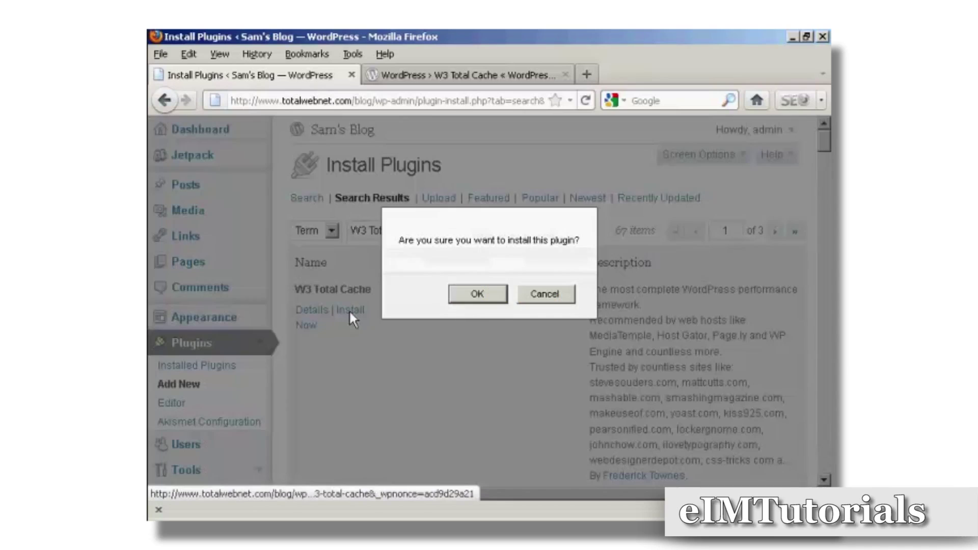
{"action": "left_click", "coordinate": [478, 295]}
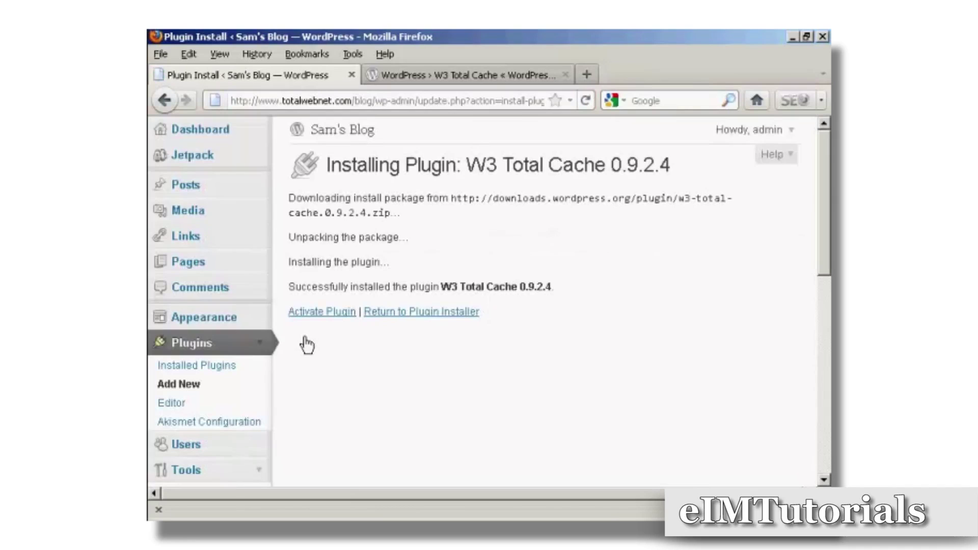
{"action": "left_click", "coordinate": [335, 317]}
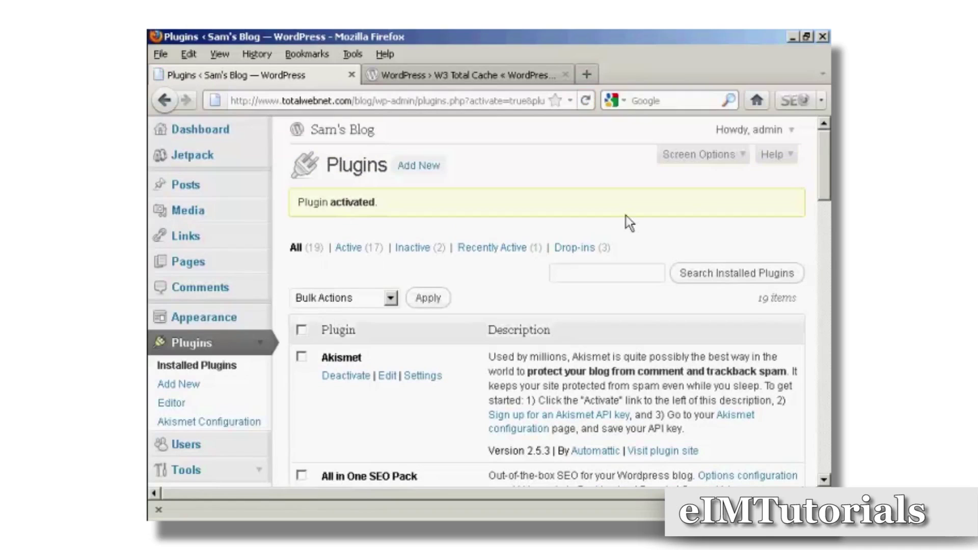
- Open the settings of W3 Total Cache from the installed plugins list and deploy its preview settings
{"action": "scroll", "coordinate": [826, 164], "scroll_direction": "down", "scroll_amount": 4}
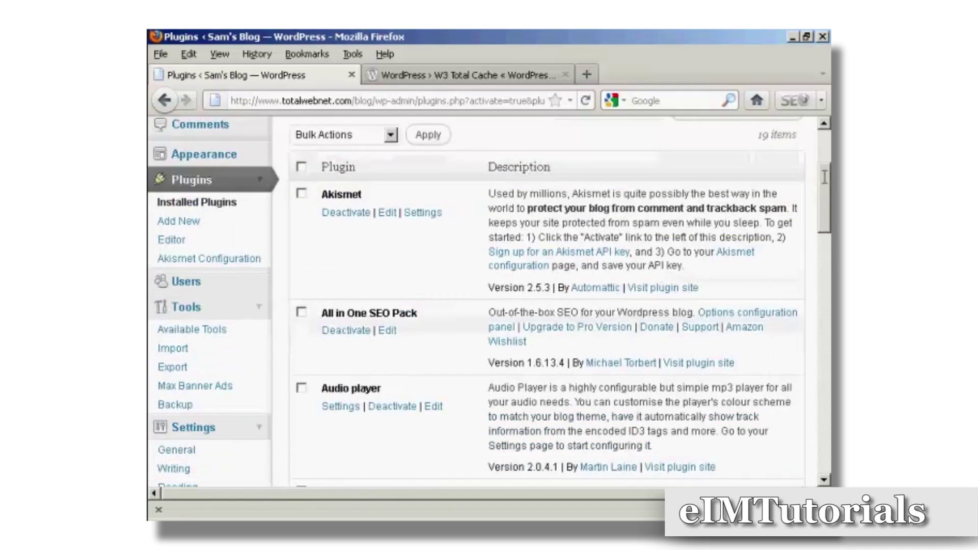
{"action": "scroll", "coordinate": [452, 268], "scroll_direction": "down", "scroll_amount": 10}
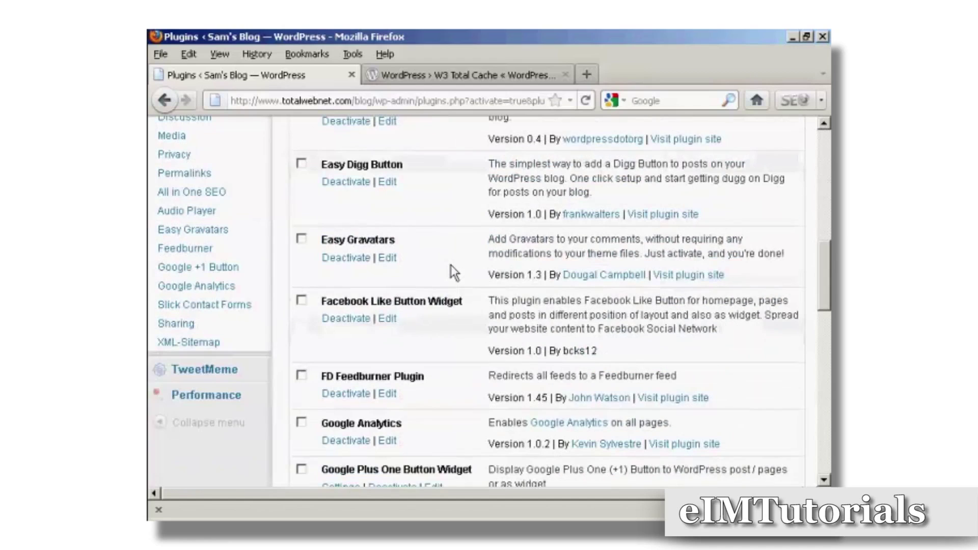
{"action": "scroll", "coordinate": [451, 260], "scroll_direction": "down", "scroll_amount": 15}
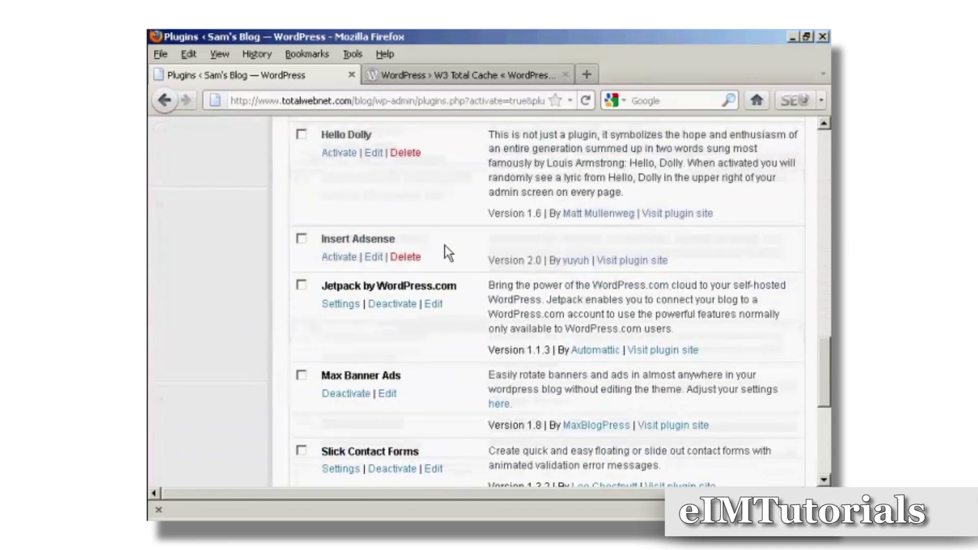
{"action": "scroll", "coordinate": [447, 252], "scroll_direction": "down", "scroll_amount": 5}
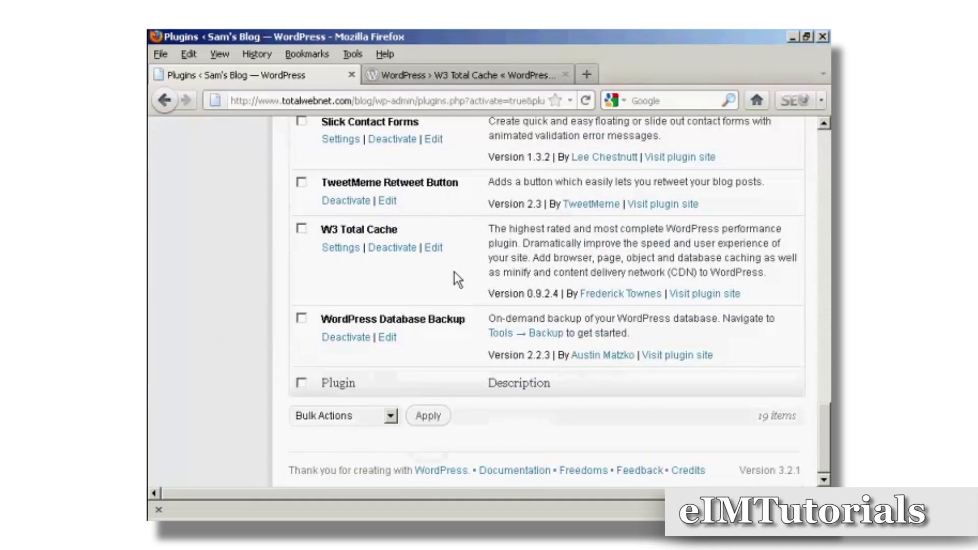
{"action": "left_click", "coordinate": [340, 249]}
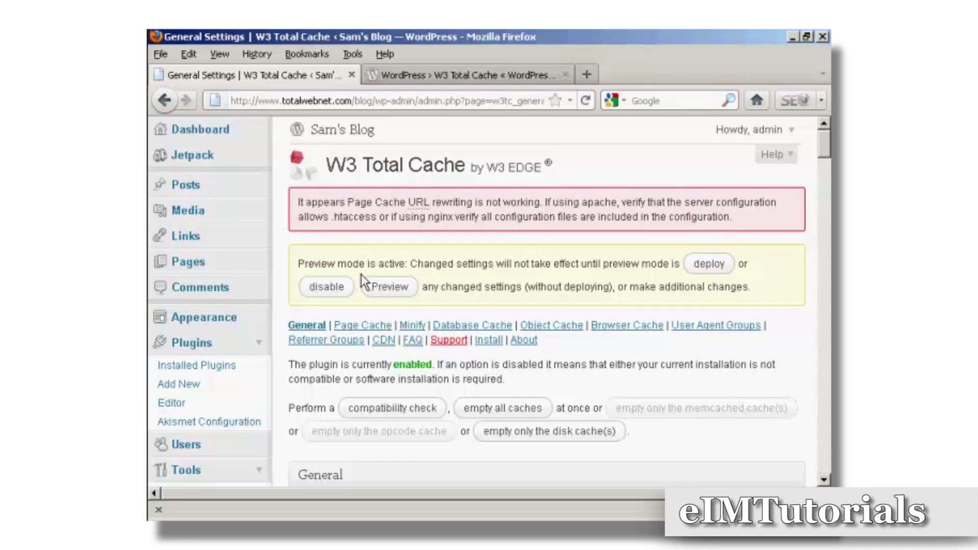
{"action": "left_click", "coordinate": [712, 273]}
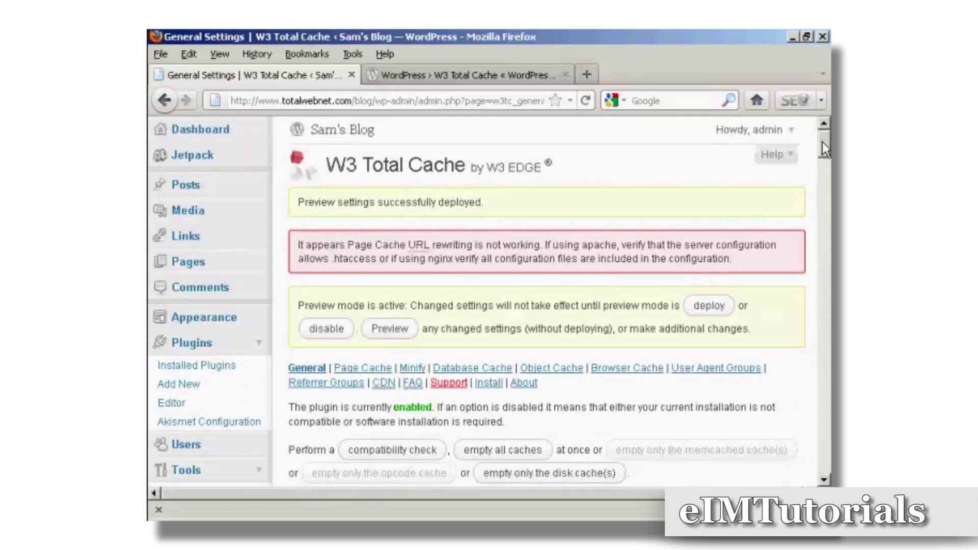
- Run the W3 Total Cache compatibility check, review the server modules and resources through to the end, and close the report
{"action": "left_click_drag", "start_coordinate": [823, 142], "coordinate": [824, 156]}
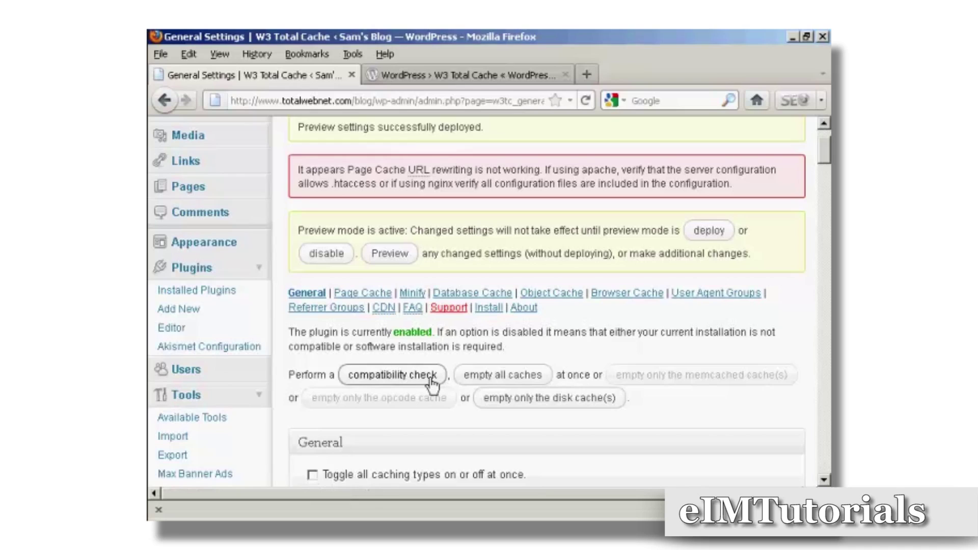
{"action": "left_click", "coordinate": [415, 378]}
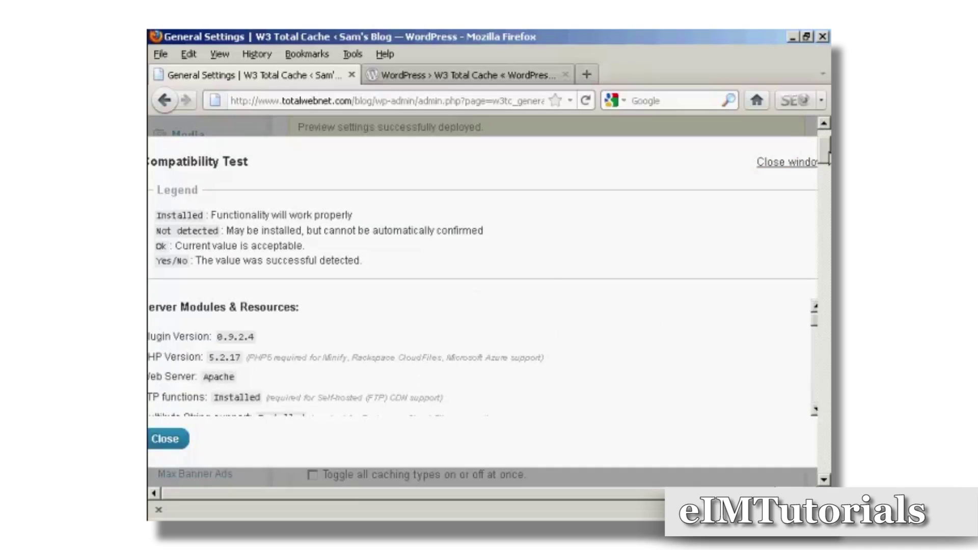
{"action": "scroll", "coordinate": [829, 162], "scroll_direction": "down", "scroll_amount": 5}
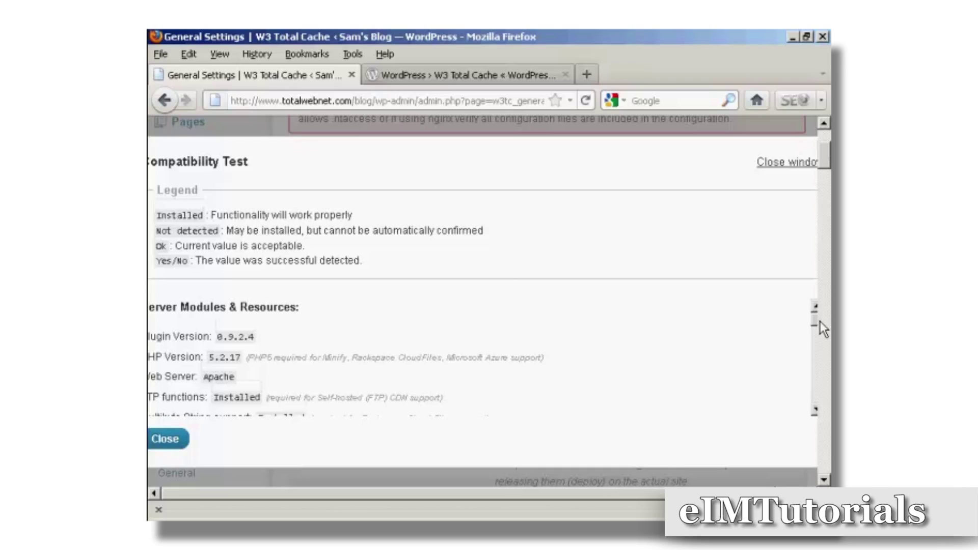
{"action": "scroll", "coordinate": [814, 322], "scroll_direction": "down", "scroll_amount": 1}
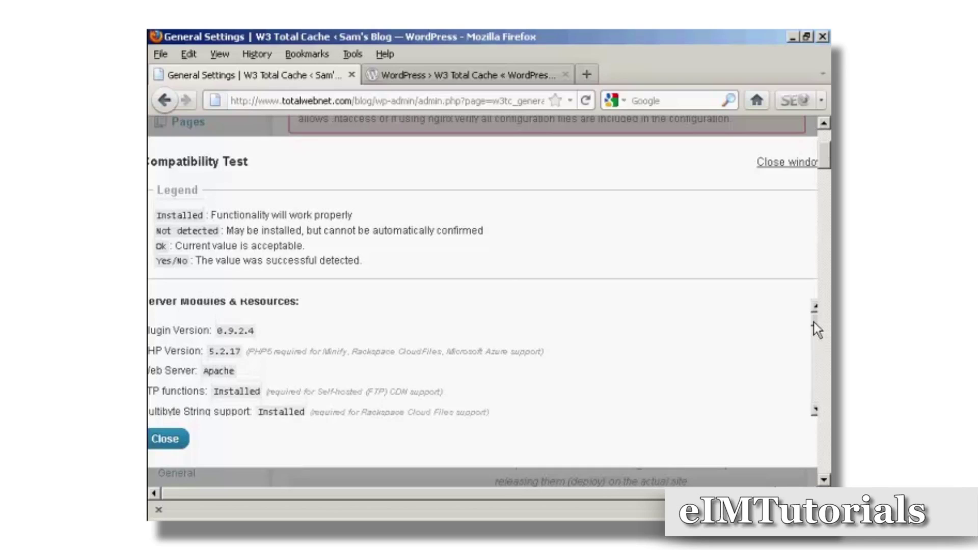
{"action": "scroll", "coordinate": [813, 326], "scroll_direction": "down", "scroll_amount": 3}
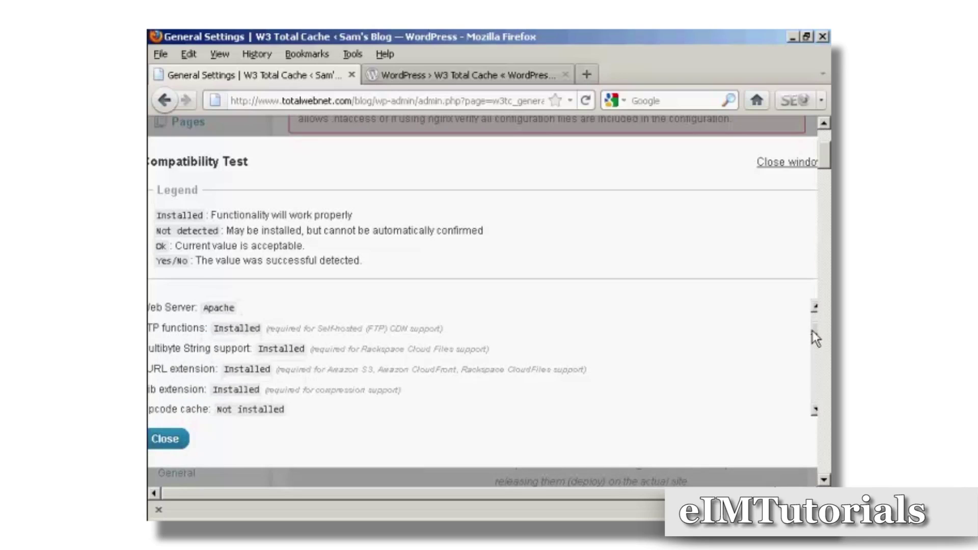
{"action": "scroll", "coordinate": [816, 339], "scroll_direction": "down", "scroll_amount": 1}
{"action": "scroll", "coordinate": [816, 341], "scroll_direction": "down", "scroll_amount": 1}
{"action": "scroll", "coordinate": [814, 342], "scroll_direction": "down", "scroll_amount": 1}
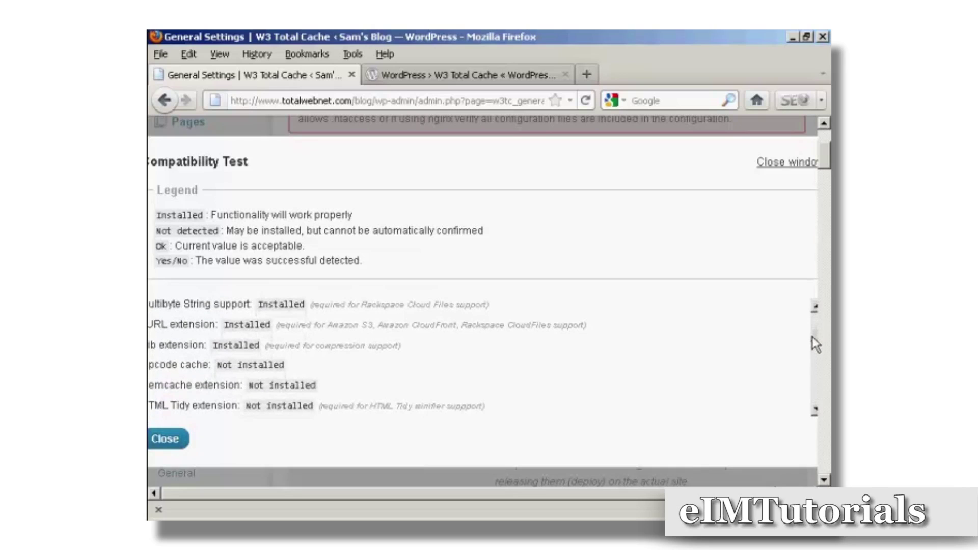
{"action": "scroll", "coordinate": [812, 338], "scroll_direction": "down", "scroll_amount": 2}
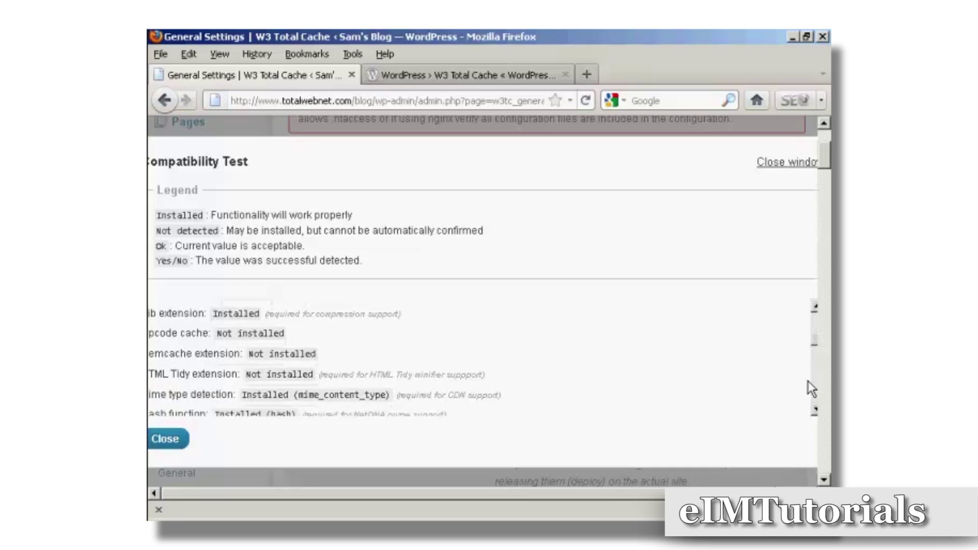
{"action": "left_click_drag", "start_coordinate": [815, 342], "coordinate": [815, 405]}
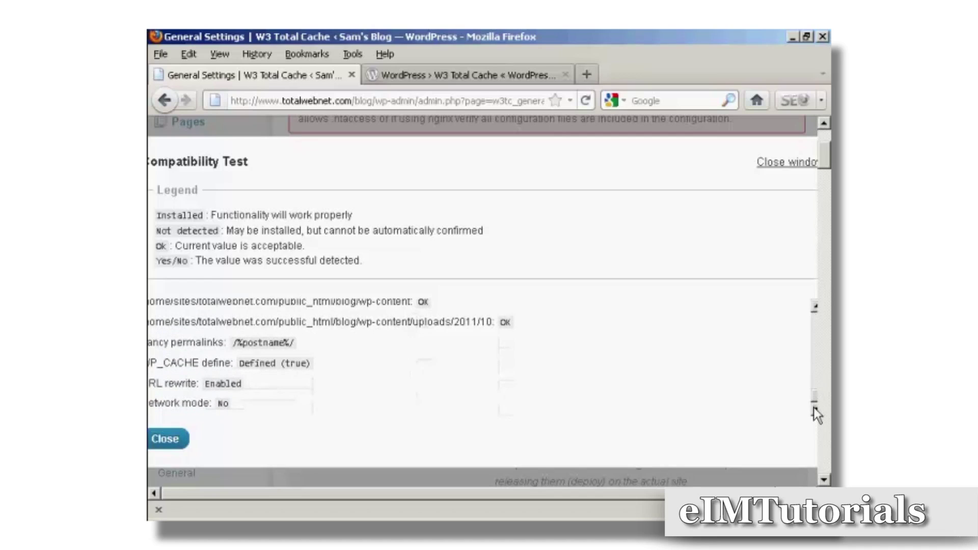
{"action": "left_click", "coordinate": [159, 442]}
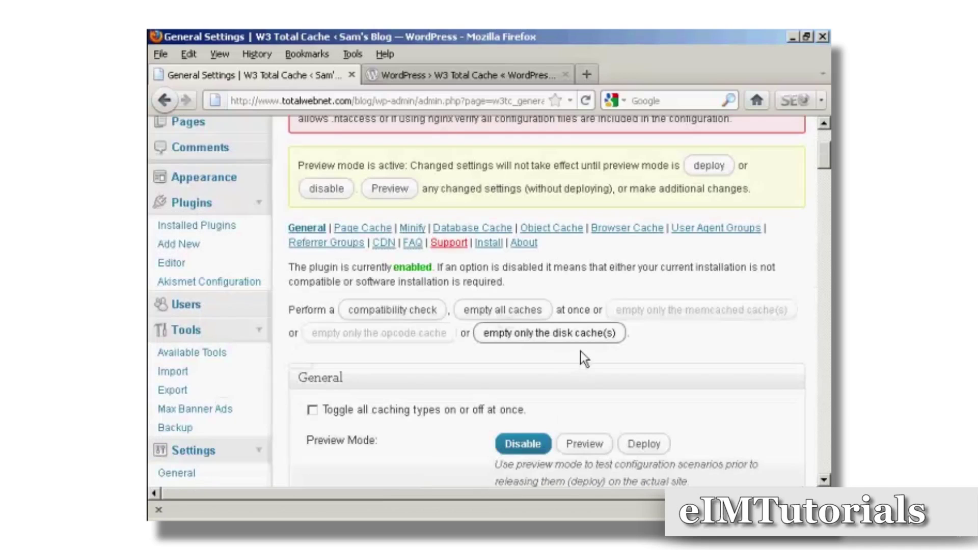
- Try to change the Page Cache Method to Disk: Basic while preview mode is active, saving all settings
{"action": "scroll", "coordinate": [785, 258], "scroll_direction": "down", "scroll_amount": 3}
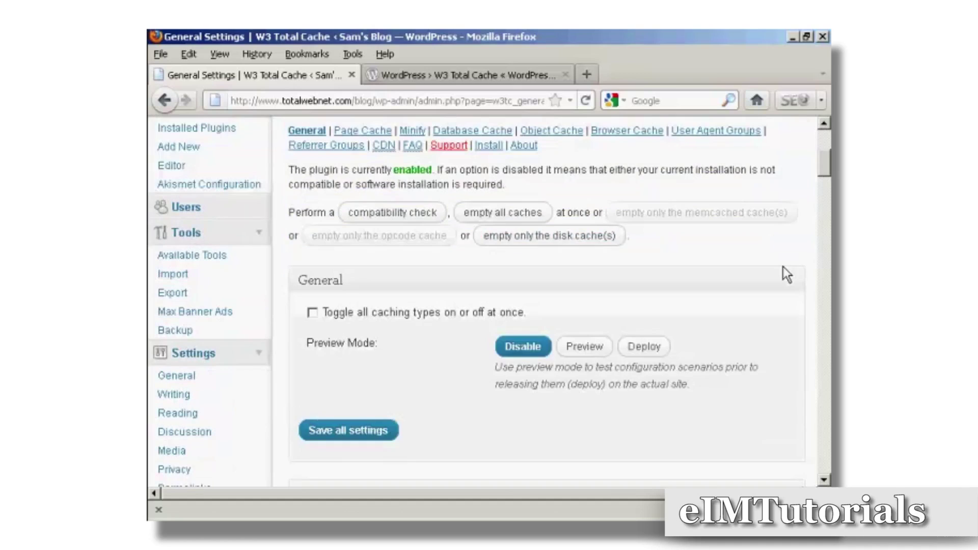
{"action": "scroll", "coordinate": [783, 268], "scroll_direction": "down", "scroll_amount": 9}
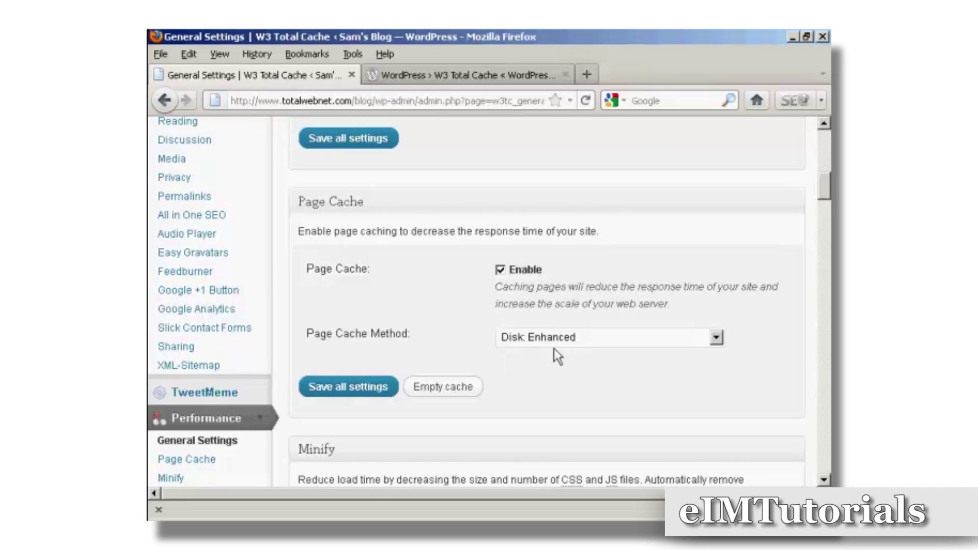
{"action": "left_click", "coordinate": [717, 337]}
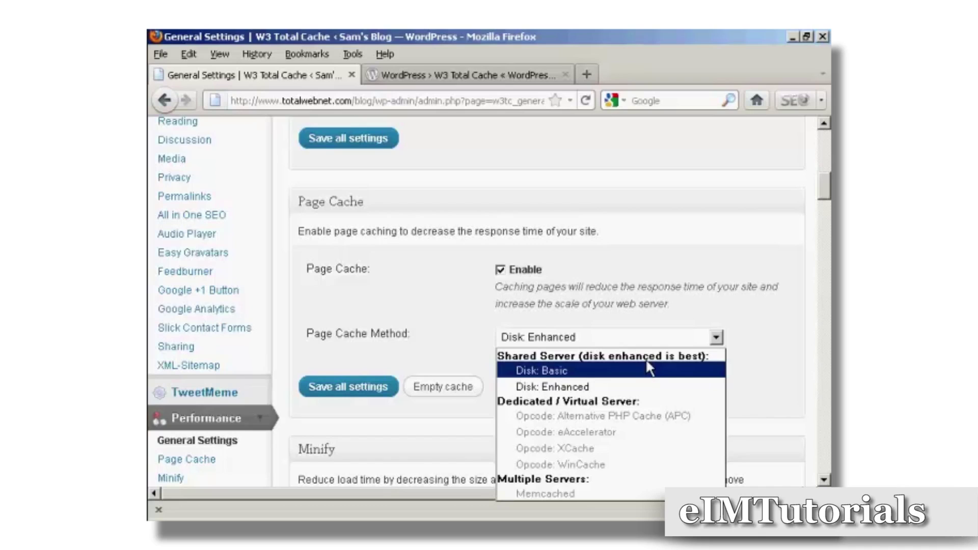
{"action": "left_click", "coordinate": [550, 375]}
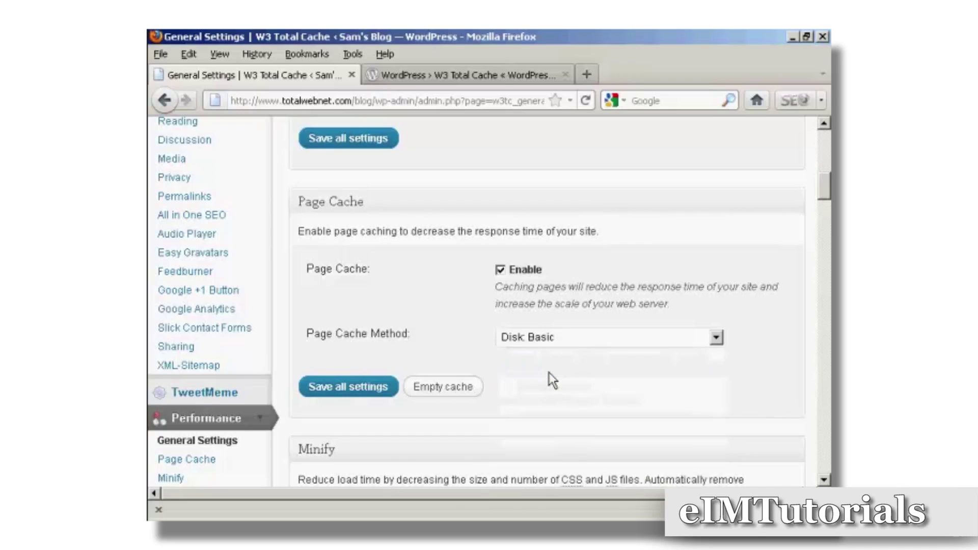
{"action": "left_click", "coordinate": [359, 395]}
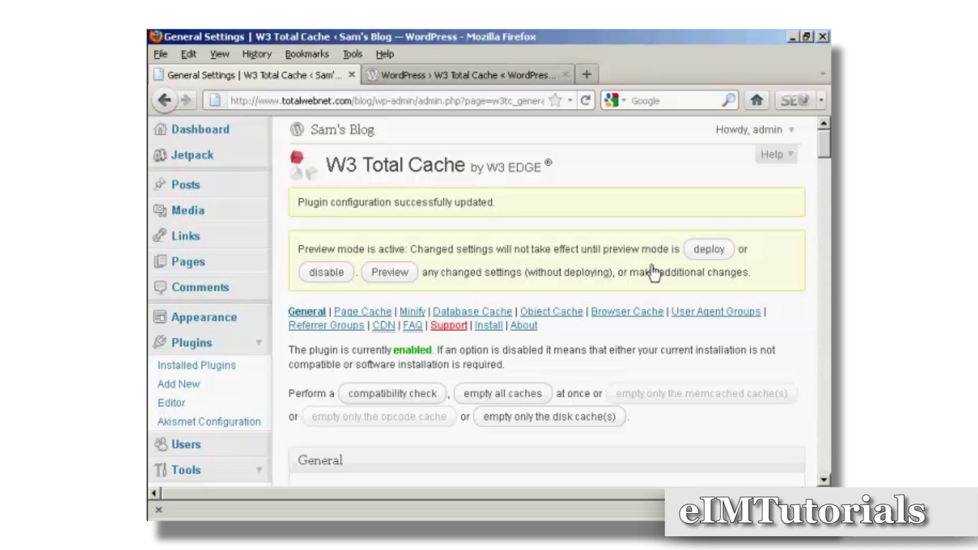
- Disable preview mode, set the Page Cache Method to Disk: Basic and save all settings
{"action": "left_click", "coordinate": [326, 275]}
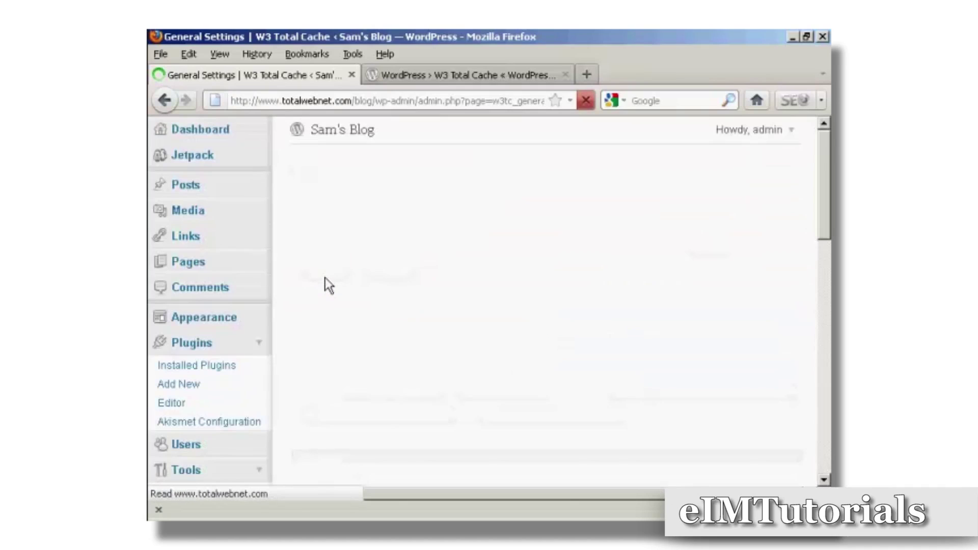
{"action": "left_click_drag", "start_coordinate": [828, 163], "coordinate": [828, 188]}
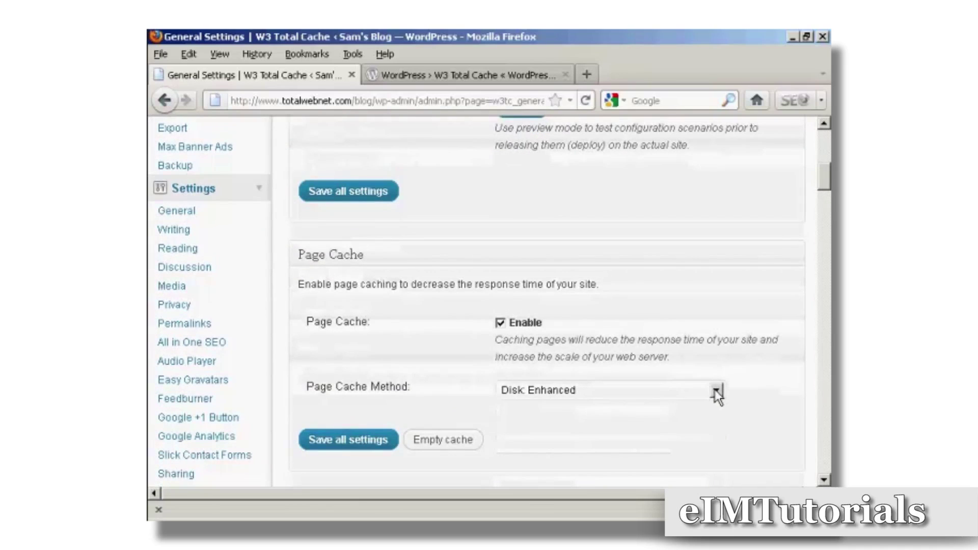
{"action": "left_click", "coordinate": [716, 392]}
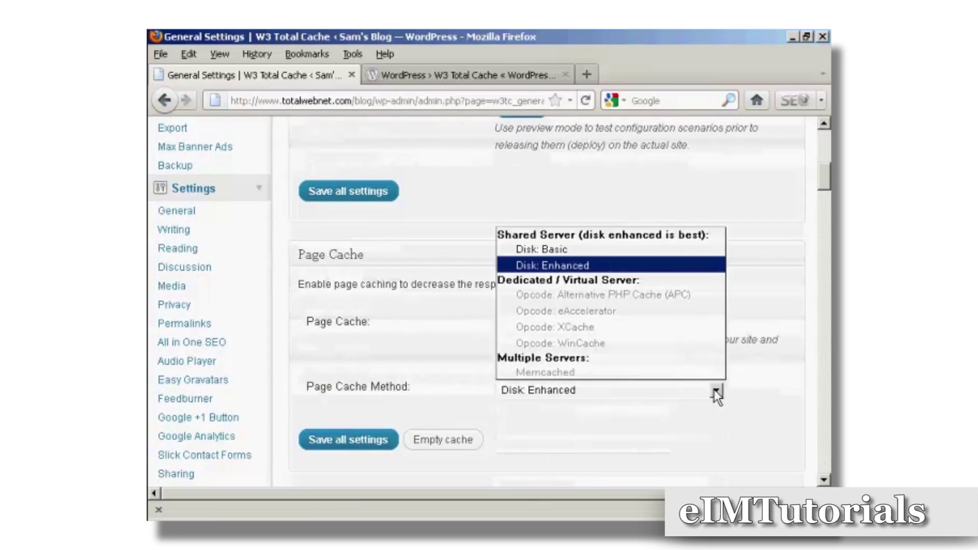
{"action": "left_click", "coordinate": [538, 249]}
{"action": "left_click", "coordinate": [353, 443]}
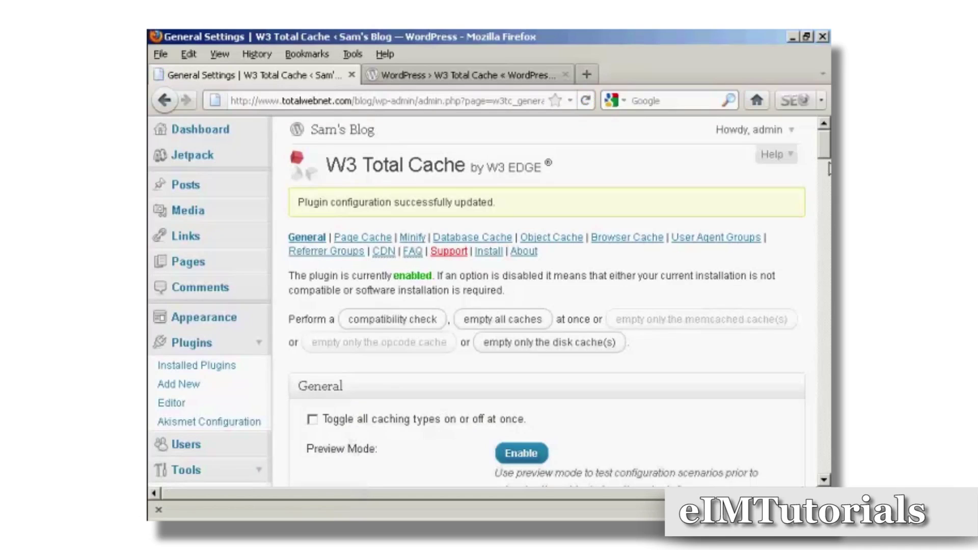
- Try enabling Minify in Auto mode in the general settings, saving all settings
{"action": "scroll", "coordinate": [719, 278], "scroll_direction": "down", "scroll_amount": 3}
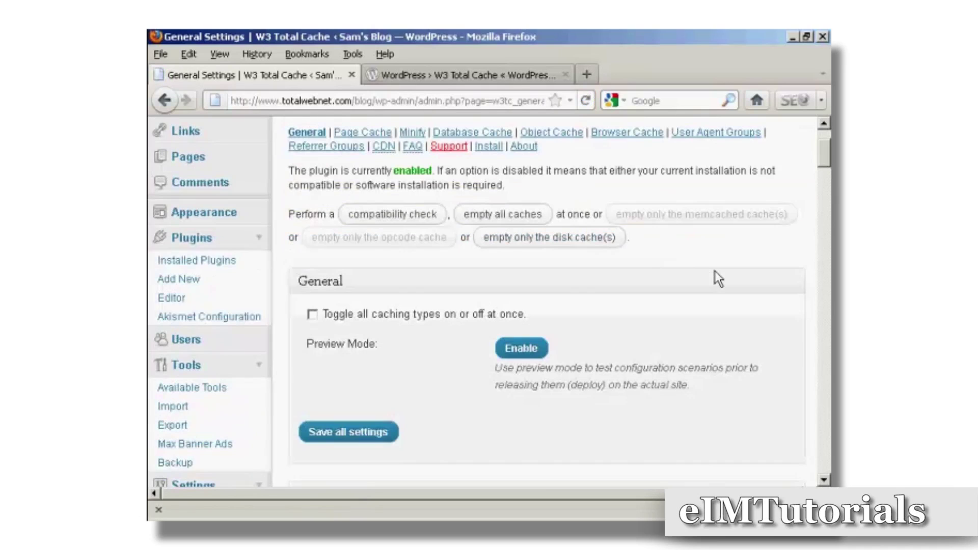
{"action": "scroll", "coordinate": [742, 296], "scroll_direction": "down", "scroll_amount": 5}
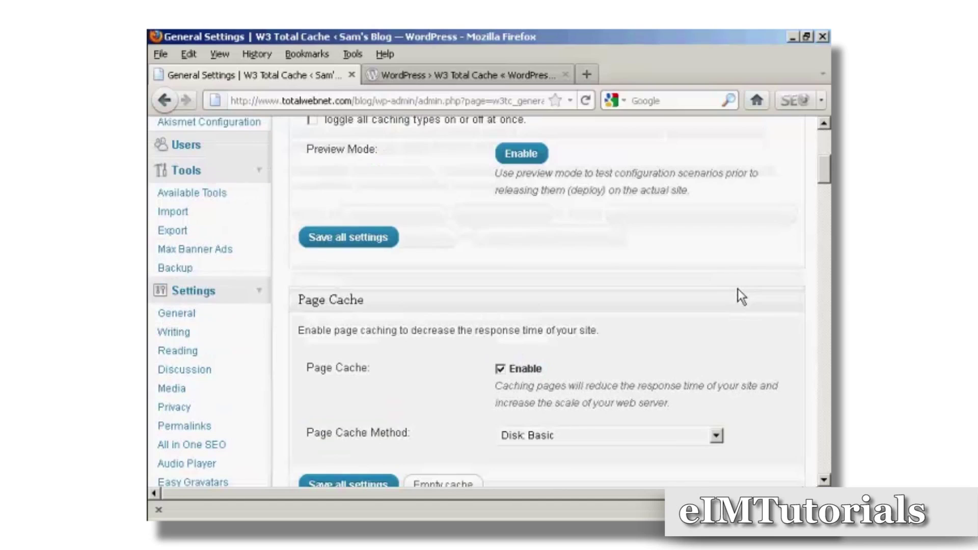
{"action": "scroll", "coordinate": [735, 286], "scroll_direction": "down", "scroll_amount": 10}
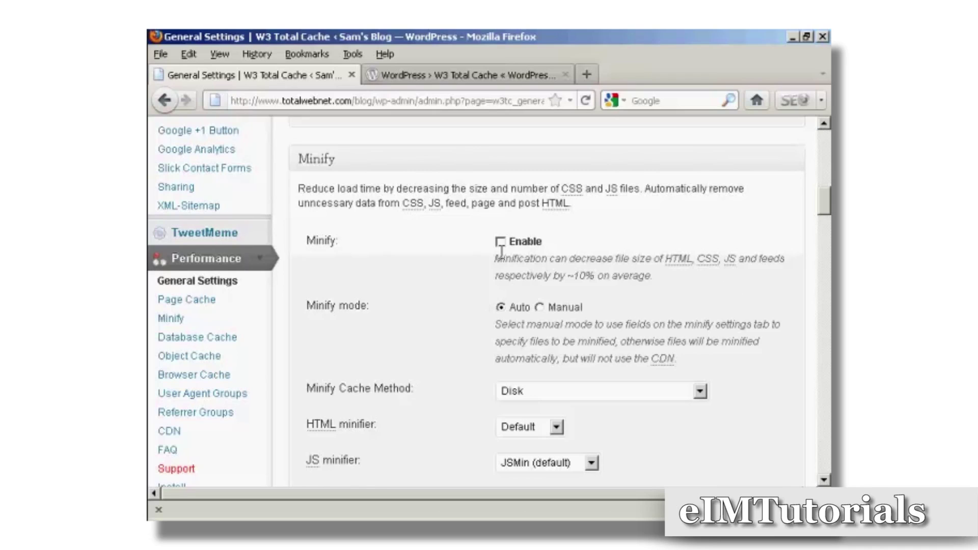
{"action": "left_click", "coordinate": [500, 242]}
{"action": "left_click_drag", "start_coordinate": [823, 201], "coordinate": [823, 211]}
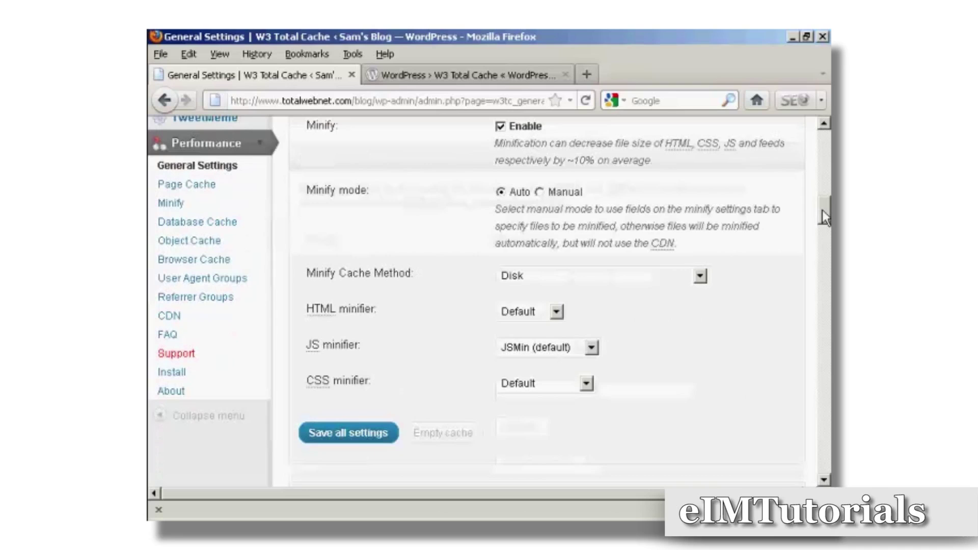
{"action": "left_click", "coordinate": [363, 438]}
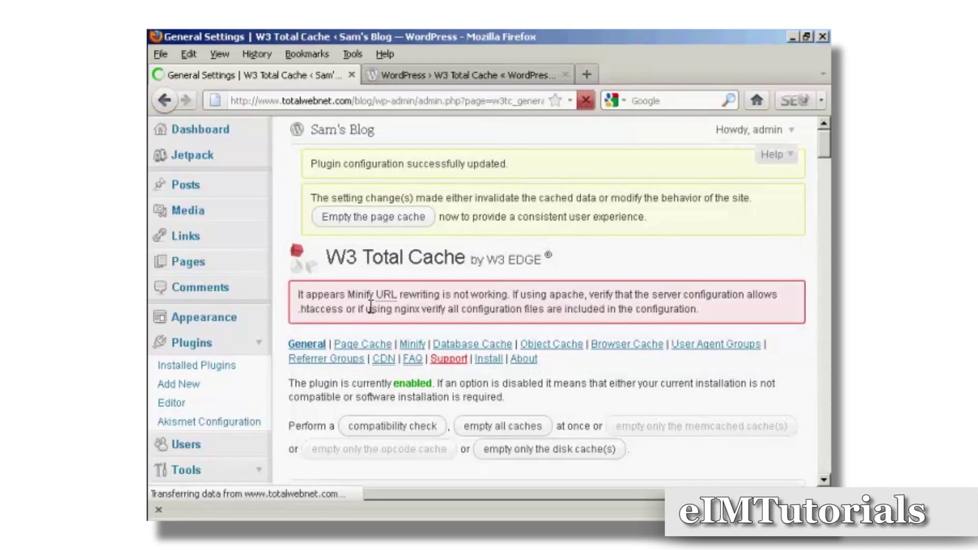
- Turn Minify back off and enable the Database Cache with the Disk method
{"action": "left_click_drag", "start_coordinate": [828, 150], "coordinate": [828, 216]}
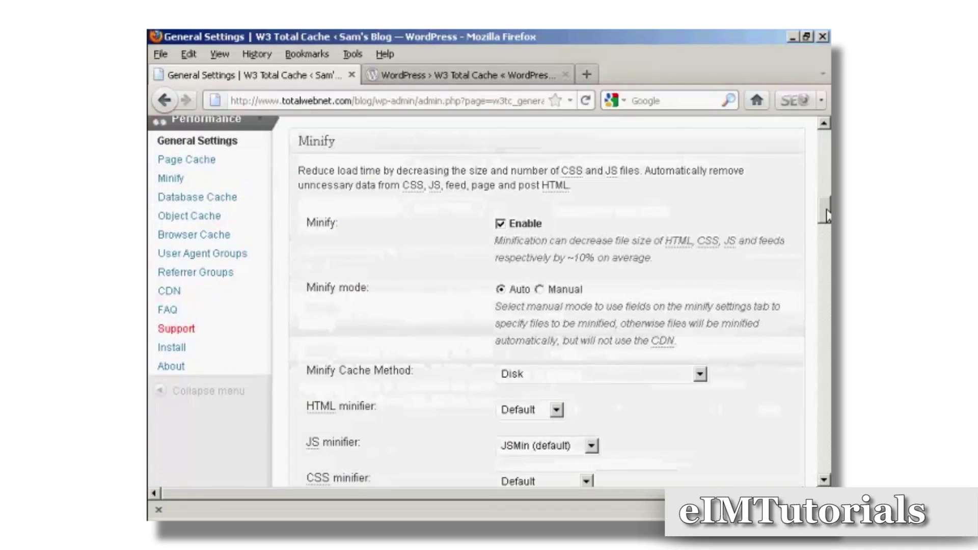
{"action": "left_click", "coordinate": [505, 225]}
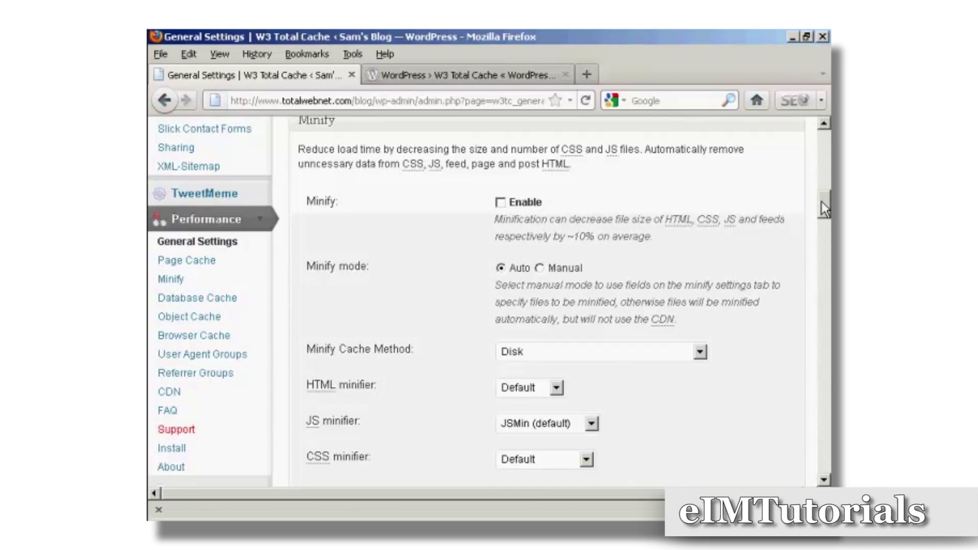
{"action": "left_click_drag", "start_coordinate": [822, 202], "coordinate": [819, 238]}
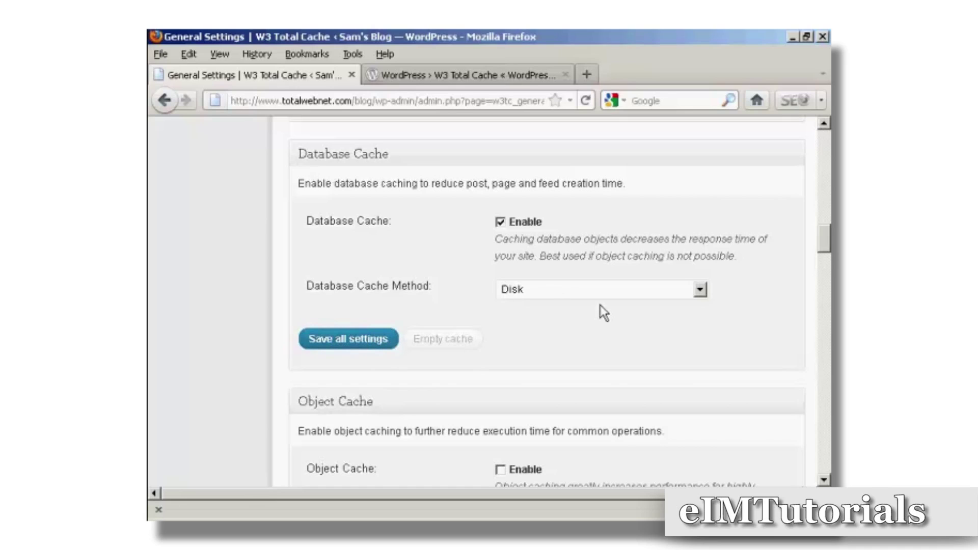
- Enable the Object Cache with the Disk method and save all settings
{"action": "scroll", "coordinate": [600, 305], "scroll_direction": "down", "scroll_amount": 8}
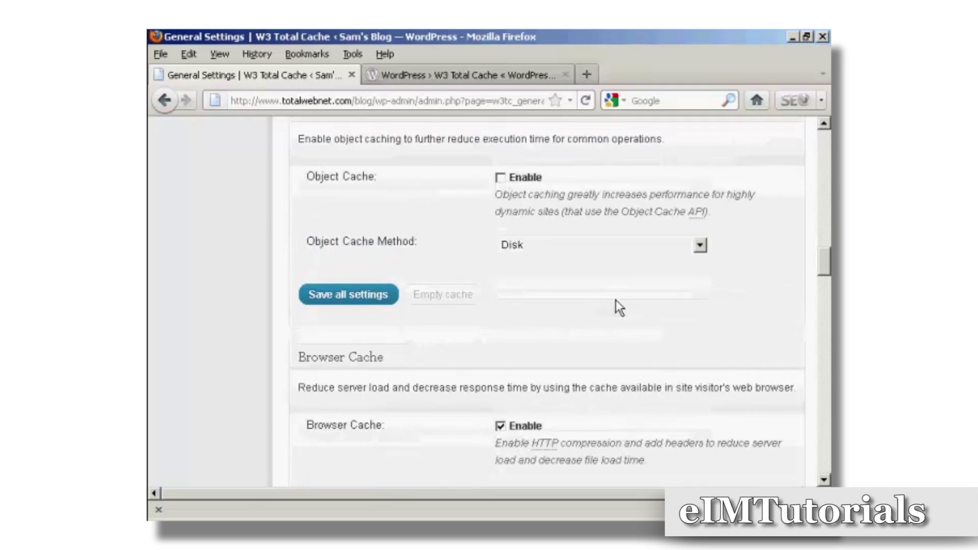
{"action": "scroll", "coordinate": [617, 288], "scroll_direction": "up", "scroll_amount": 3}
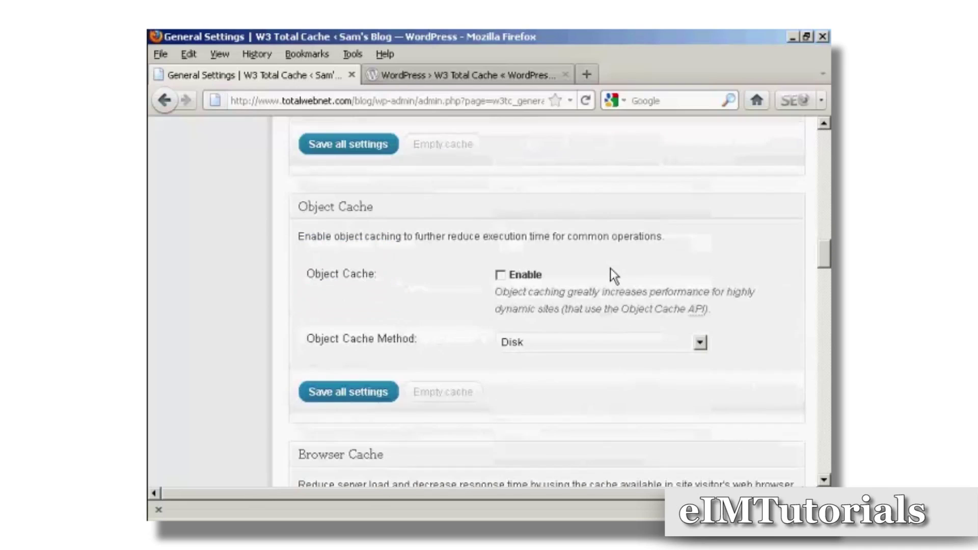
{"action": "left_click", "coordinate": [501, 277]}
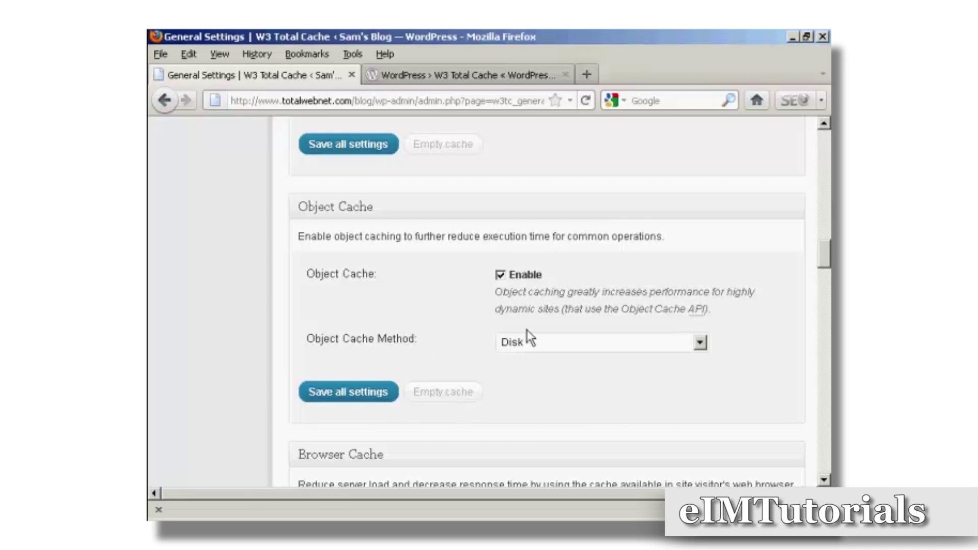
{"action": "scroll", "coordinate": [501, 331], "scroll_direction": "down", "scroll_amount": 3}
{"action": "scroll", "coordinate": [496, 320], "scroll_direction": "down", "scroll_amount": 3}
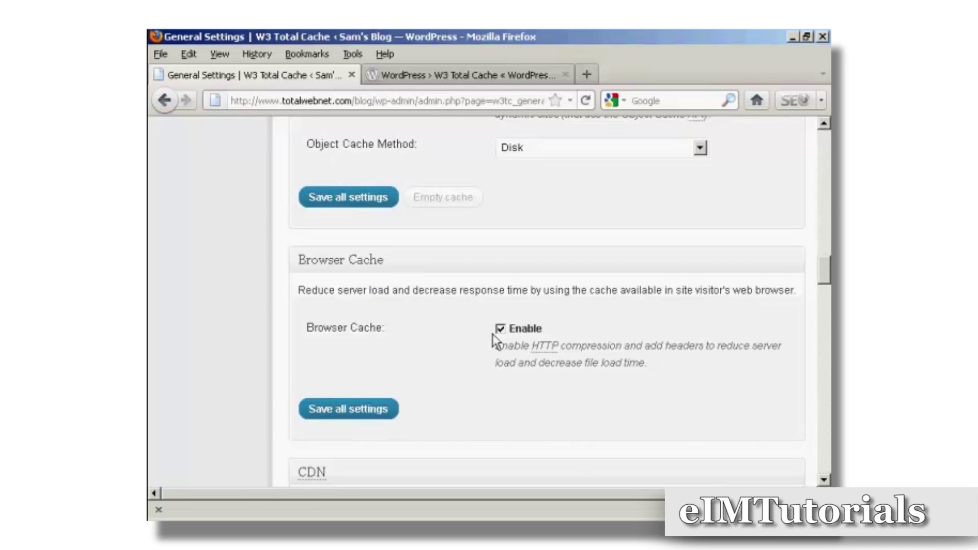
{"action": "scroll", "coordinate": [580, 341], "scroll_direction": "down", "scroll_amount": 6}
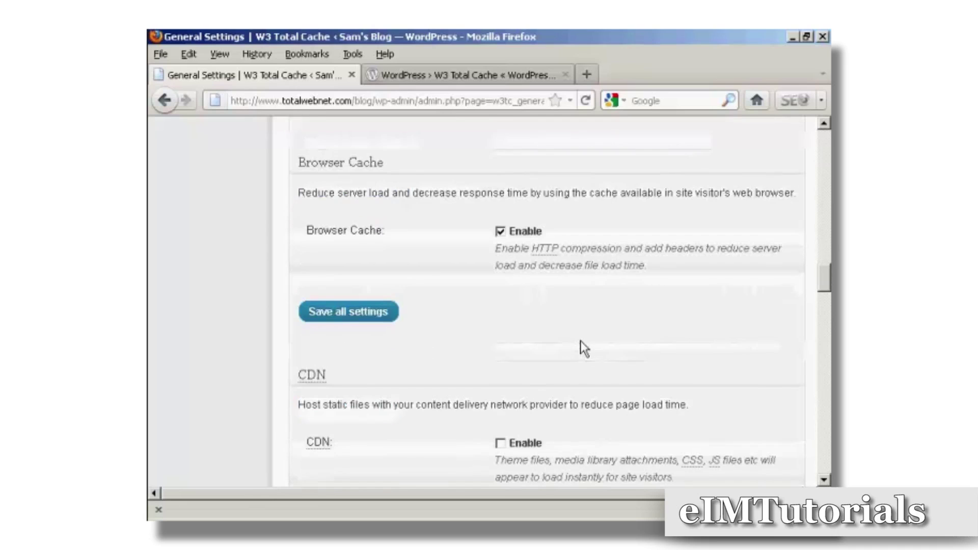
{"action": "scroll", "coordinate": [580, 341], "scroll_direction": "down", "scroll_amount": 3}
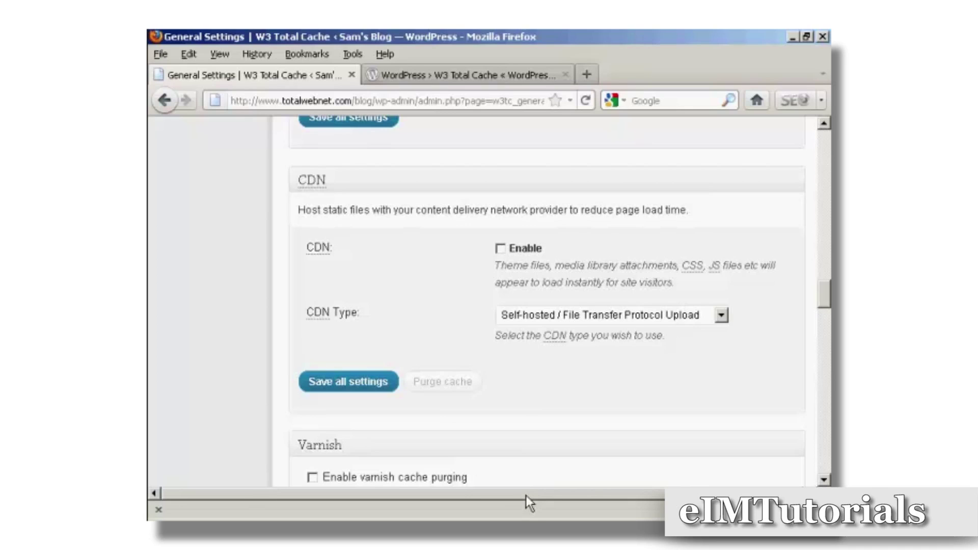
{"action": "scroll", "coordinate": [526, 248], "scroll_direction": "up", "scroll_amount": 5}
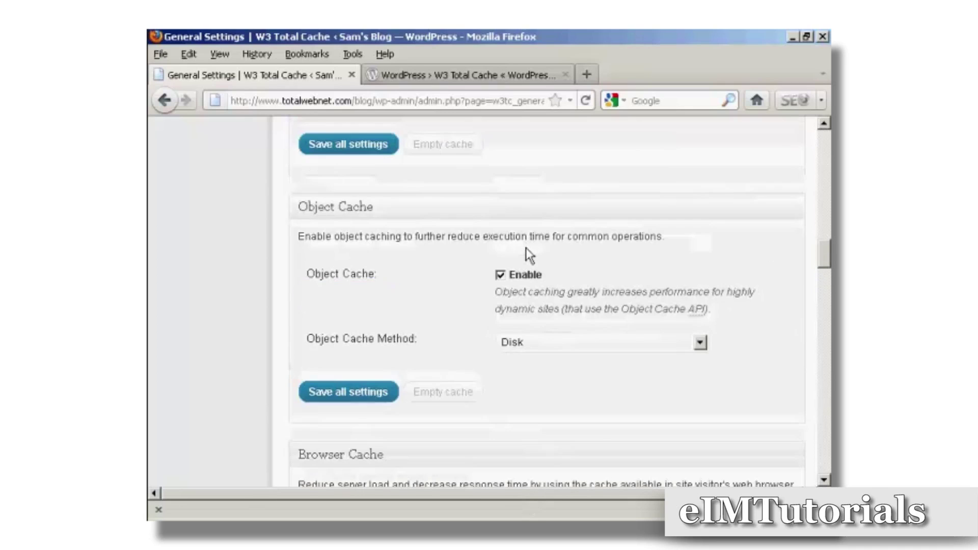
{"action": "left_click", "coordinate": [363, 395]}
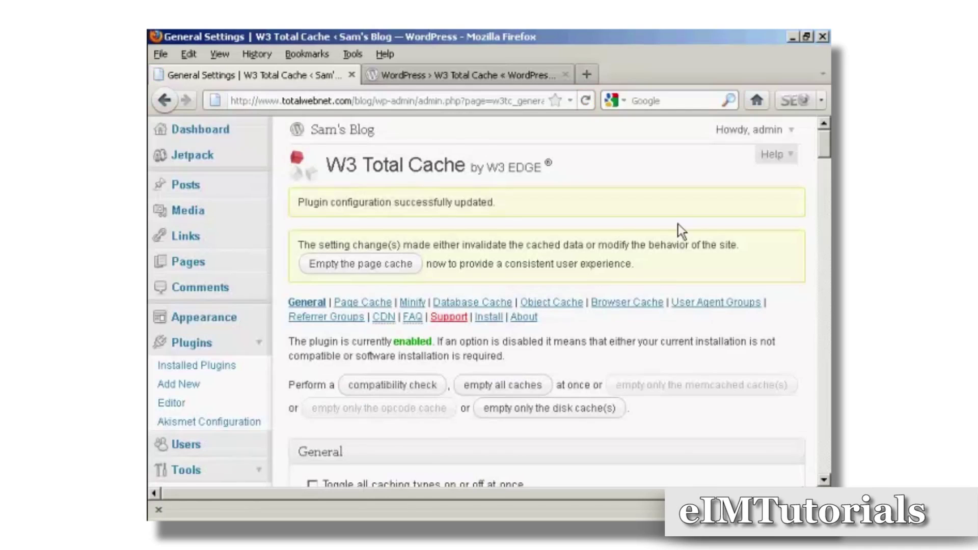
- Open the CDN settings of W3 Total Cache and examine the file hosting options and the FTP configuration fields
{"action": "scroll", "coordinate": [370, 305], "scroll_direction": "down", "scroll_amount": 3}
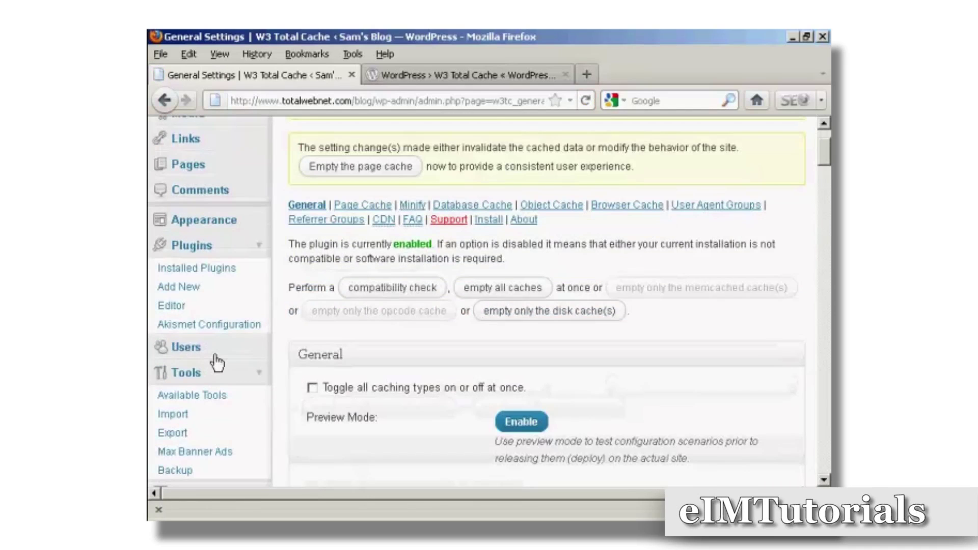
{"action": "scroll", "coordinate": [221, 406], "scroll_direction": "down", "scroll_amount": 10}
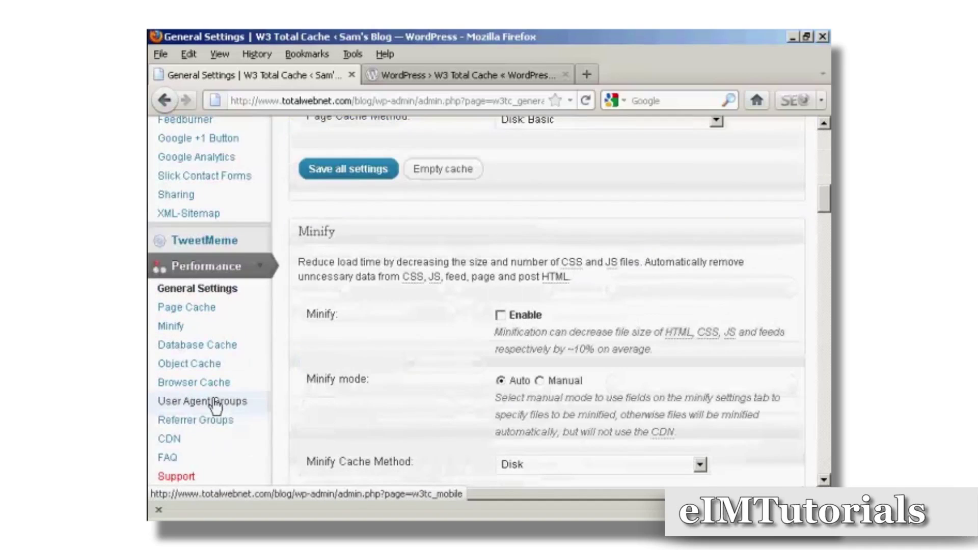
{"action": "left_click", "coordinate": [170, 442]}
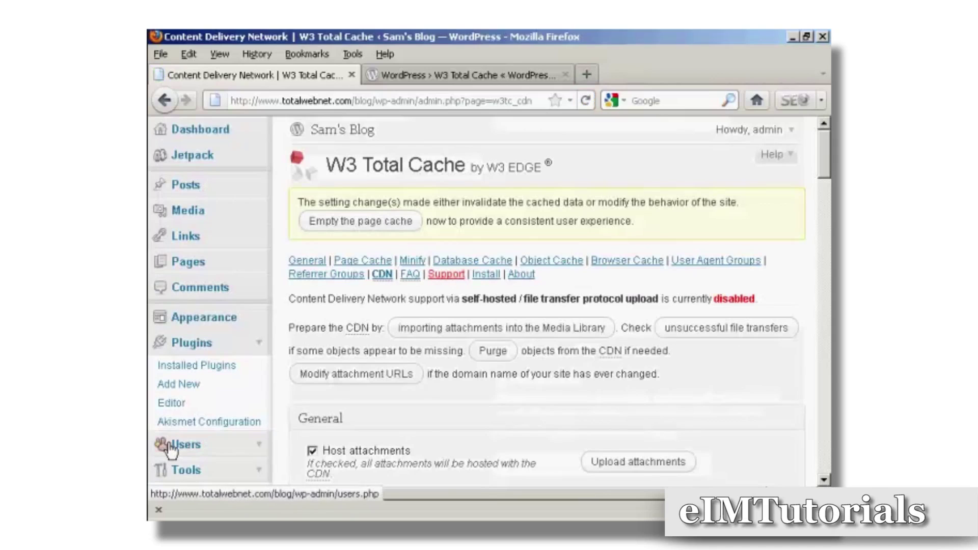
{"action": "scroll", "coordinate": [454, 380], "scroll_direction": "down", "scroll_amount": 5}
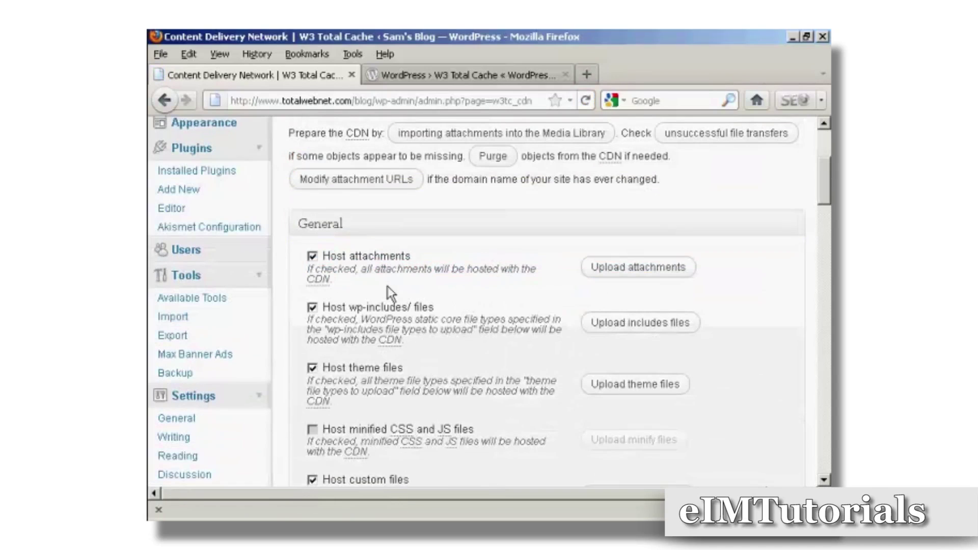
{"action": "scroll", "coordinate": [390, 294], "scroll_direction": "down", "scroll_amount": 6}
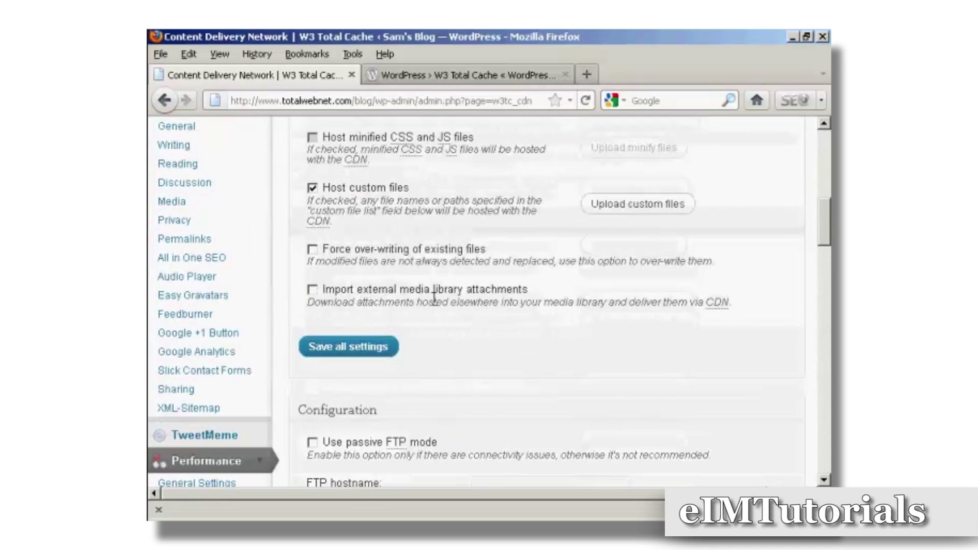
{"action": "scroll", "coordinate": [434, 298], "scroll_direction": "down", "scroll_amount": 10}
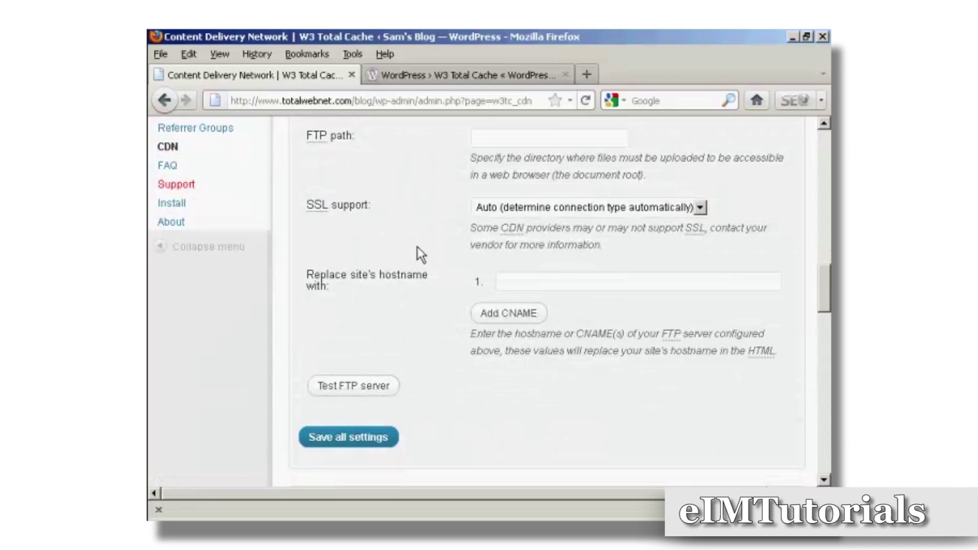
{"action": "scroll", "coordinate": [419, 254], "scroll_direction": "up", "scroll_amount": 7}
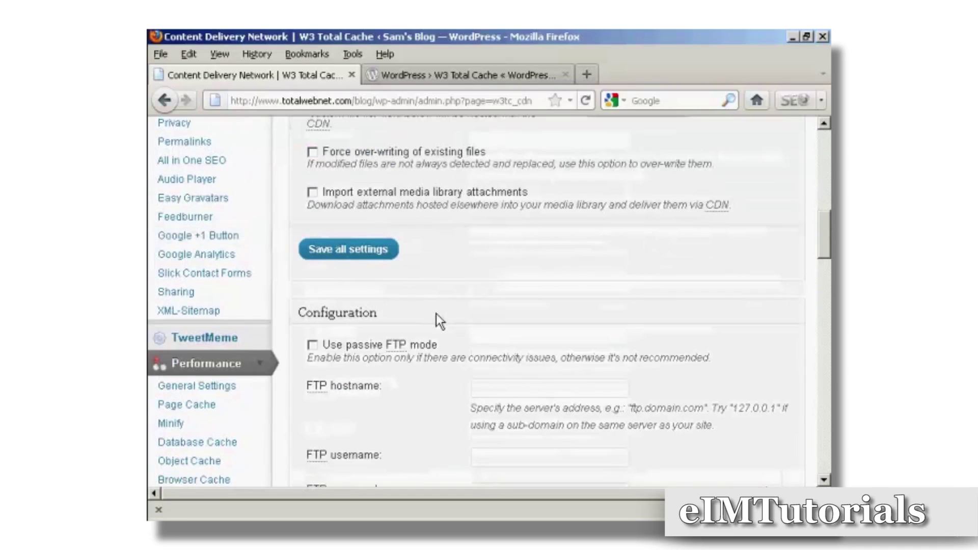
{"action": "scroll", "coordinate": [436, 314], "scroll_direction": "up", "scroll_amount": 8}
{"action": "scroll", "coordinate": [436, 314], "scroll_direction": "down", "scroll_amount": 6}
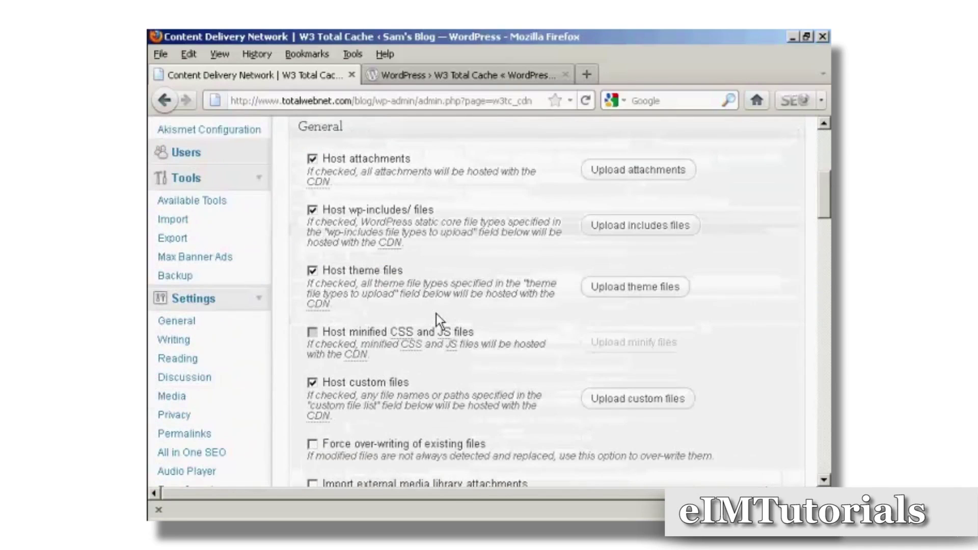
{"action": "scroll", "coordinate": [434, 306], "scroll_direction": "down", "scroll_amount": 3}
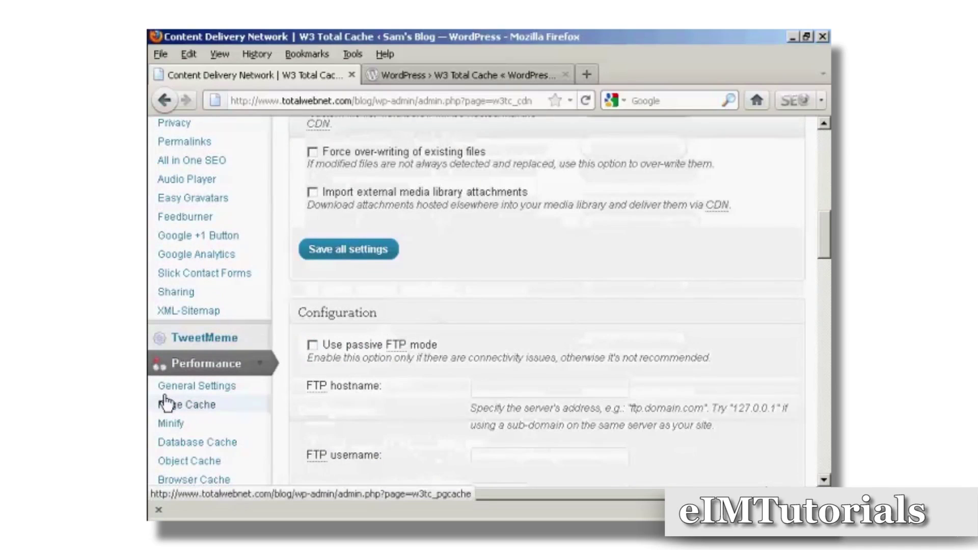
- Return to the general settings and review the cache, CDN, Varnish, CloudFlare, Support Us and Miscellaneous sections
{"action": "left_click", "coordinate": [220, 394]}
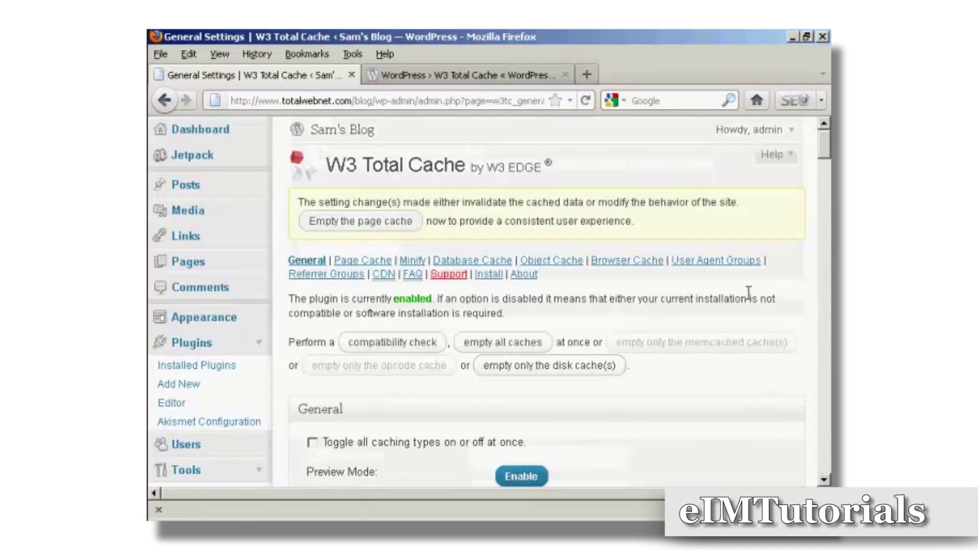
{"action": "scroll", "coordinate": [486, 339], "scroll_direction": "down", "scroll_amount": 20}
{"action": "scroll", "coordinate": [479, 336], "scroll_direction": "down", "scroll_amount": 12}
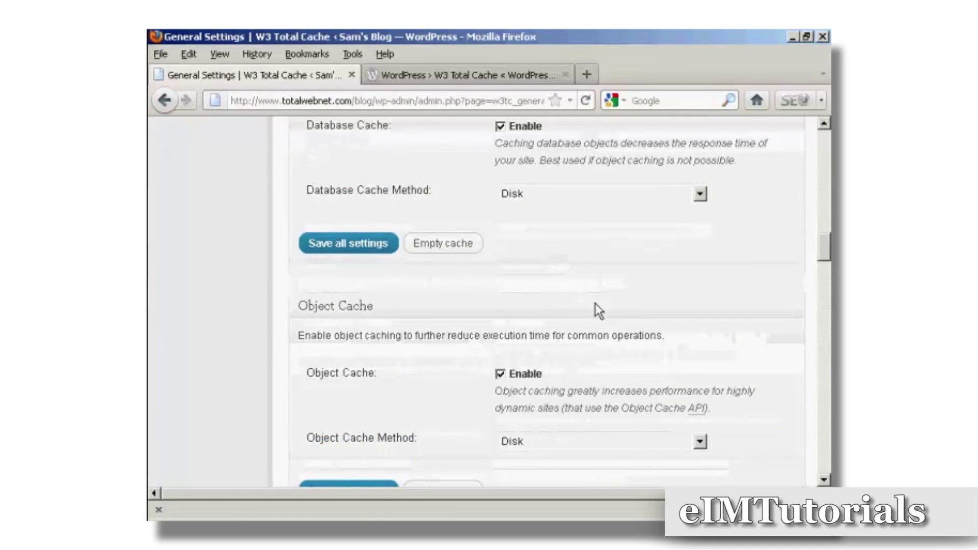
{"action": "scroll", "coordinate": [595, 304], "scroll_direction": "down", "scroll_amount": 10}
{"action": "scroll", "coordinate": [596, 304], "scroll_direction": "down", "scroll_amount": 3}
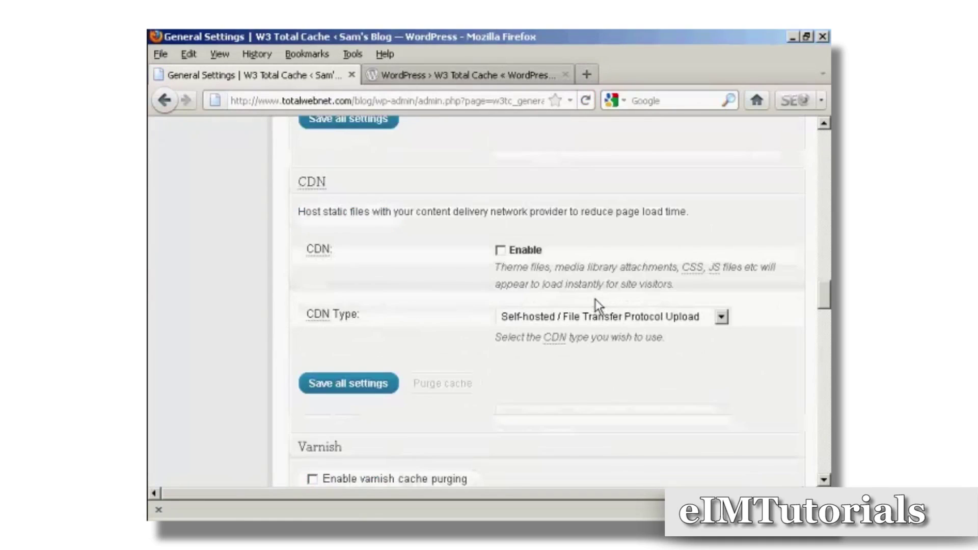
{"action": "scroll", "coordinate": [595, 303], "scroll_direction": "down", "scroll_amount": 5}
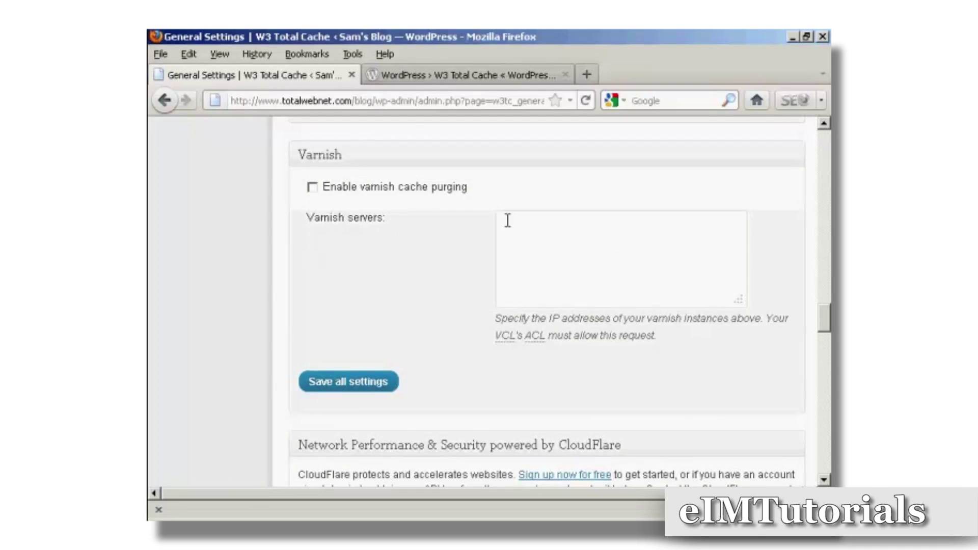
{"action": "scroll", "coordinate": [412, 268], "scroll_direction": "down", "scroll_amount": 5}
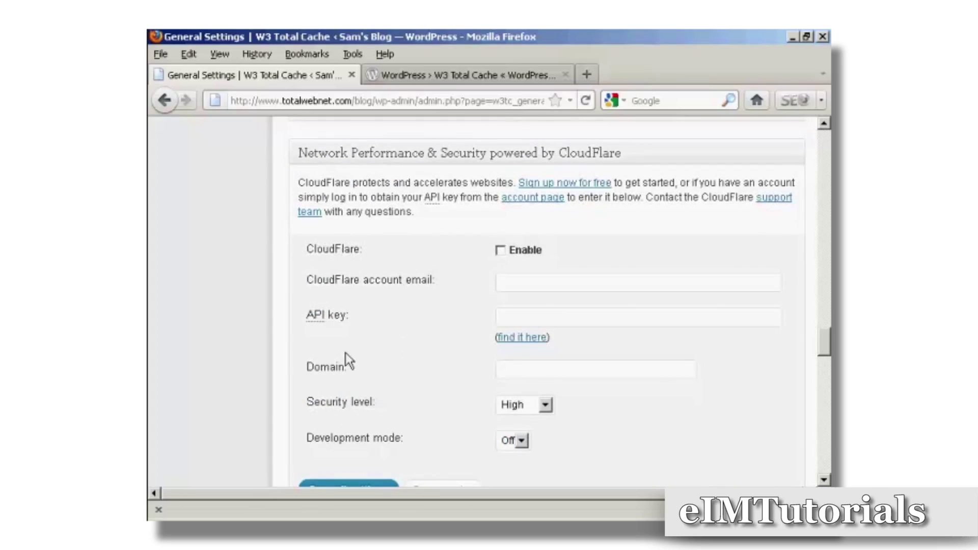
{"action": "scroll", "coordinate": [436, 280], "scroll_direction": "down", "scroll_amount": 10}
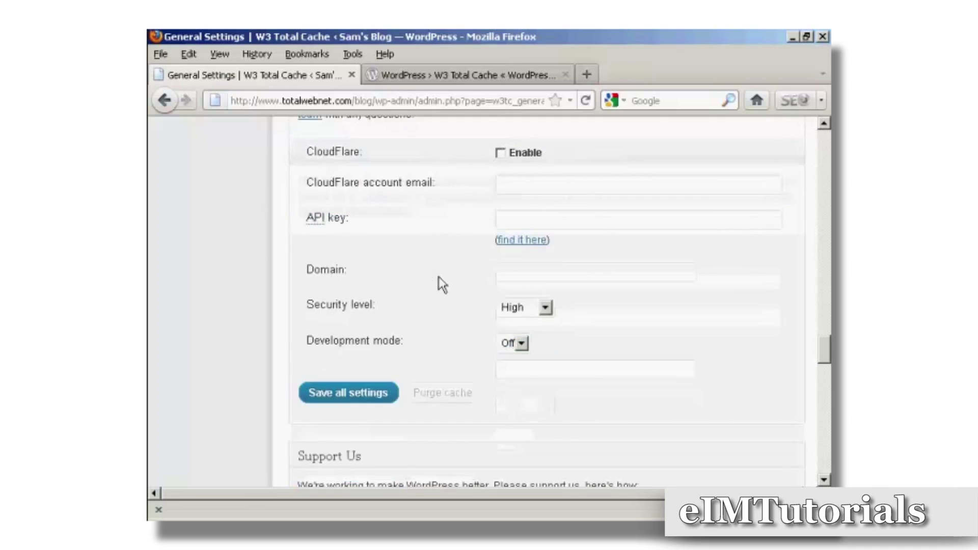
{"action": "scroll", "coordinate": [439, 214], "scroll_direction": "down", "scroll_amount": 7}
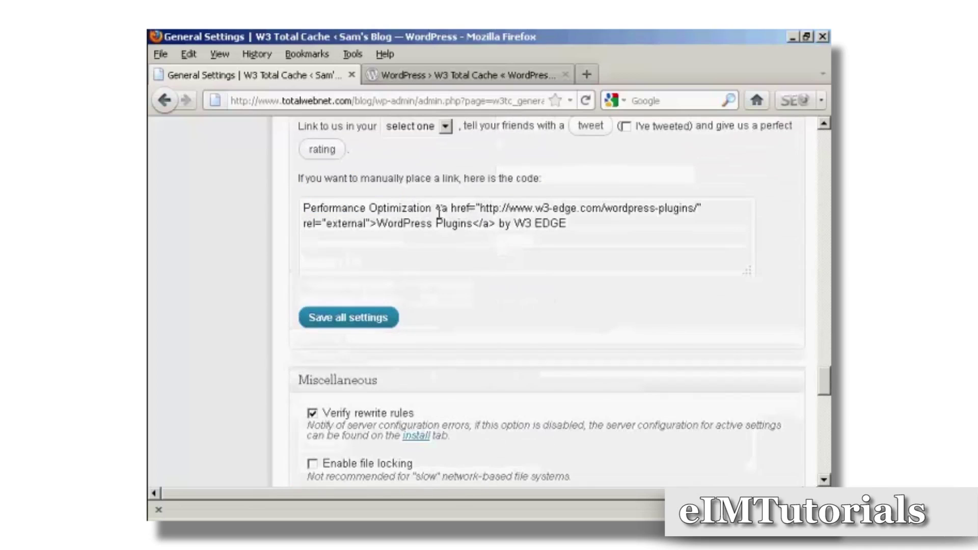
{"action": "scroll", "coordinate": [504, 275], "scroll_direction": "down", "scroll_amount": 4}
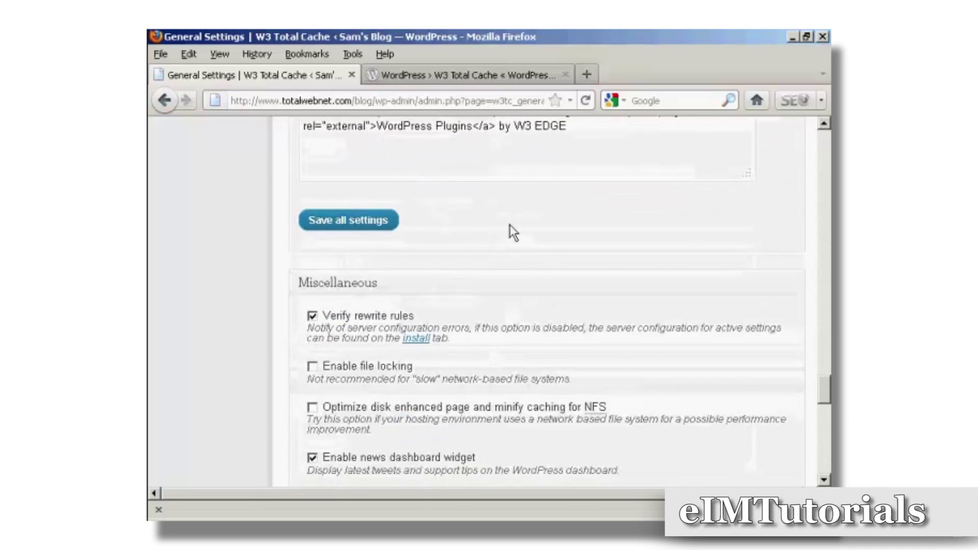
{"action": "scroll", "coordinate": [479, 242], "scroll_direction": "down", "scroll_amount": 4}
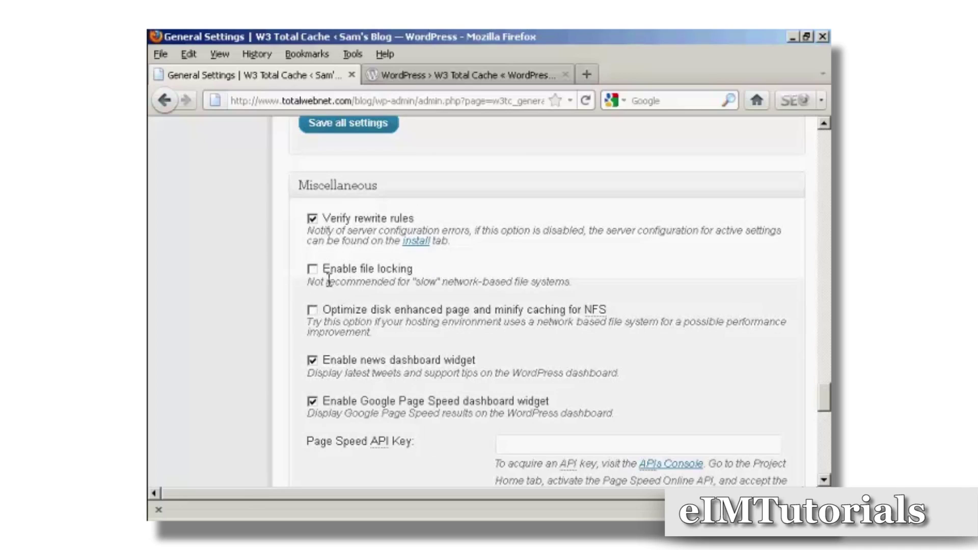
{"action": "scroll", "coordinate": [489, 293], "scroll_direction": "down", "scroll_amount": 4}
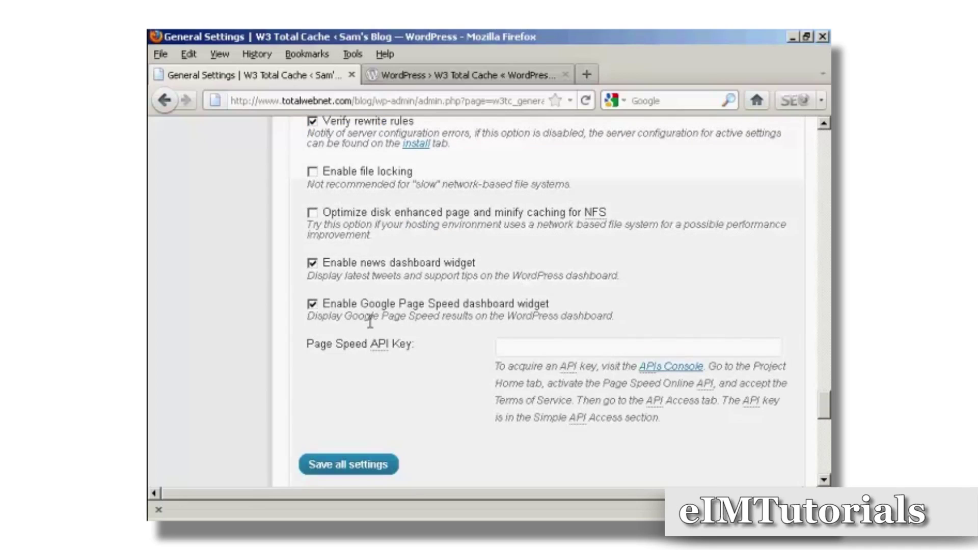
- Look through the Miscellaneous, Debug and Import / Export sections, save all settings and empty the page cache
{"action": "scroll", "coordinate": [405, 321], "scroll_direction": "down", "scroll_amount": 4}
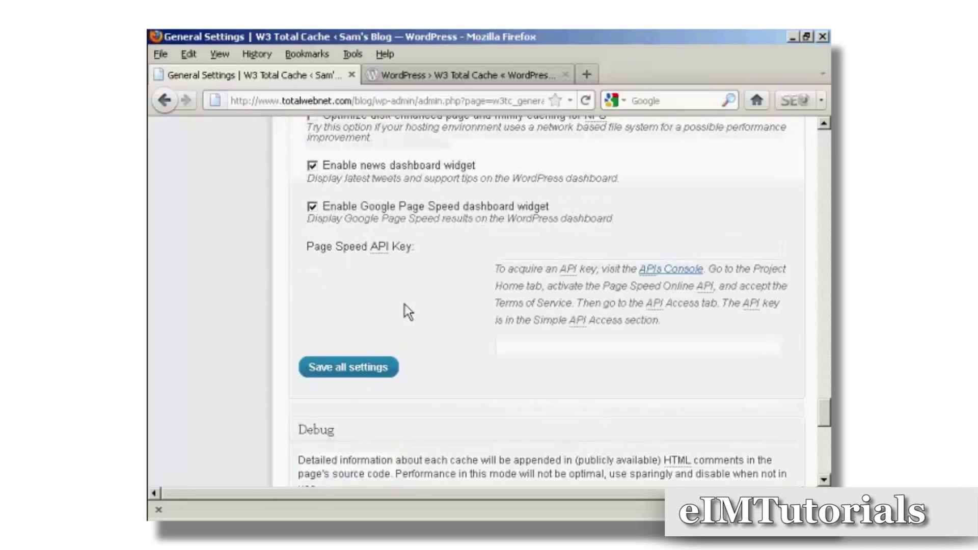
{"action": "scroll", "coordinate": [408, 273], "scroll_direction": "down", "scroll_amount": 4}
{"action": "scroll", "coordinate": [408, 273], "scroll_direction": "down", "scroll_amount": 4}
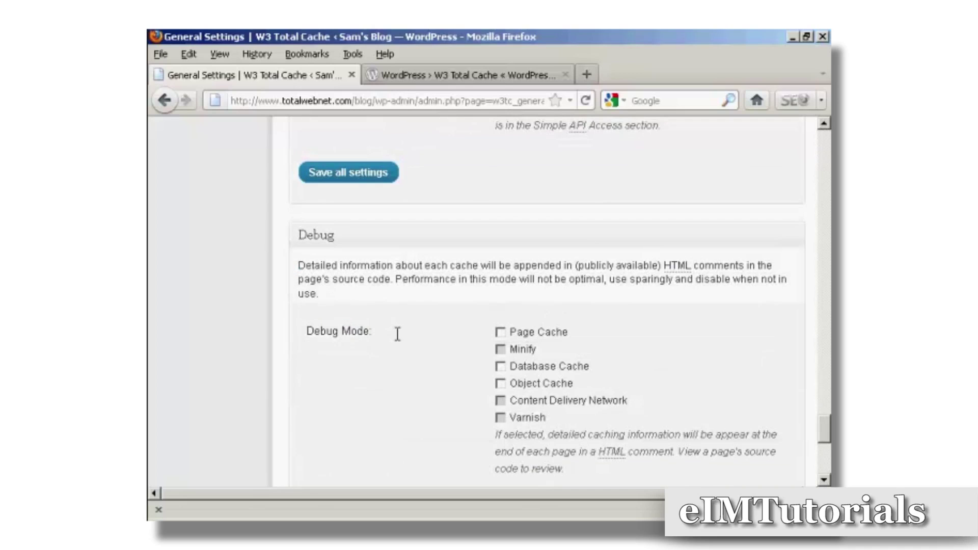
{"action": "scroll", "coordinate": [352, 352], "scroll_direction": "down", "scroll_amount": 4}
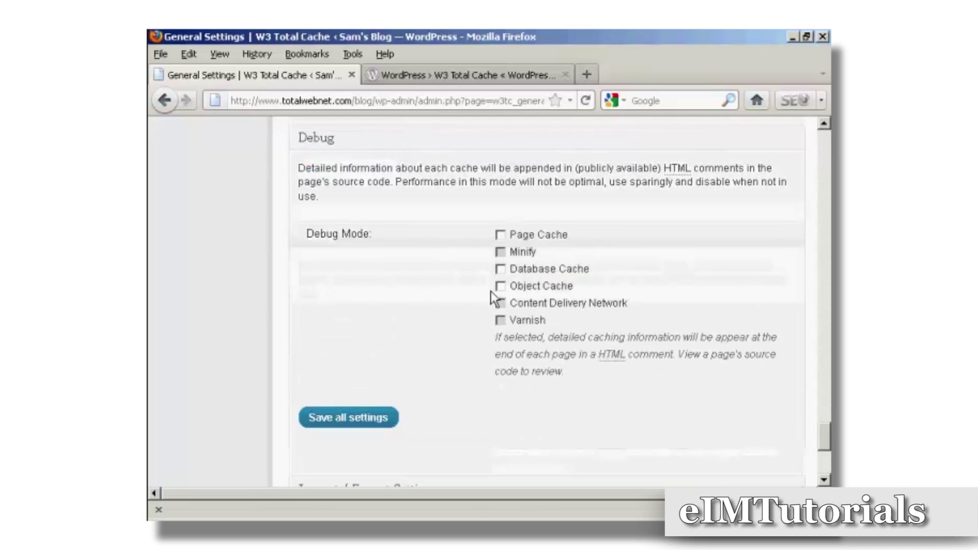
{"action": "scroll", "coordinate": [415, 308], "scroll_direction": "down", "scroll_amount": 8}
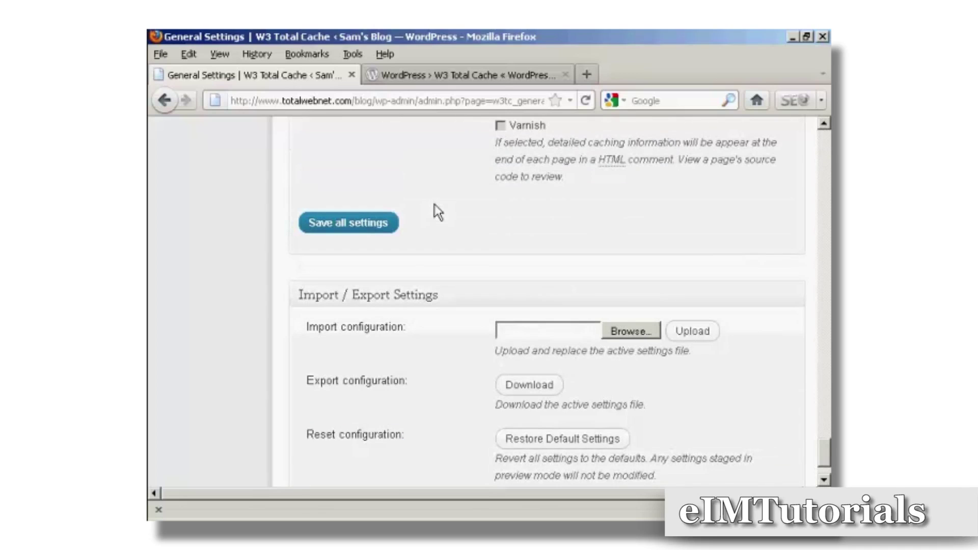
{"action": "scroll", "coordinate": [438, 212], "scroll_direction": "down", "scroll_amount": 3}
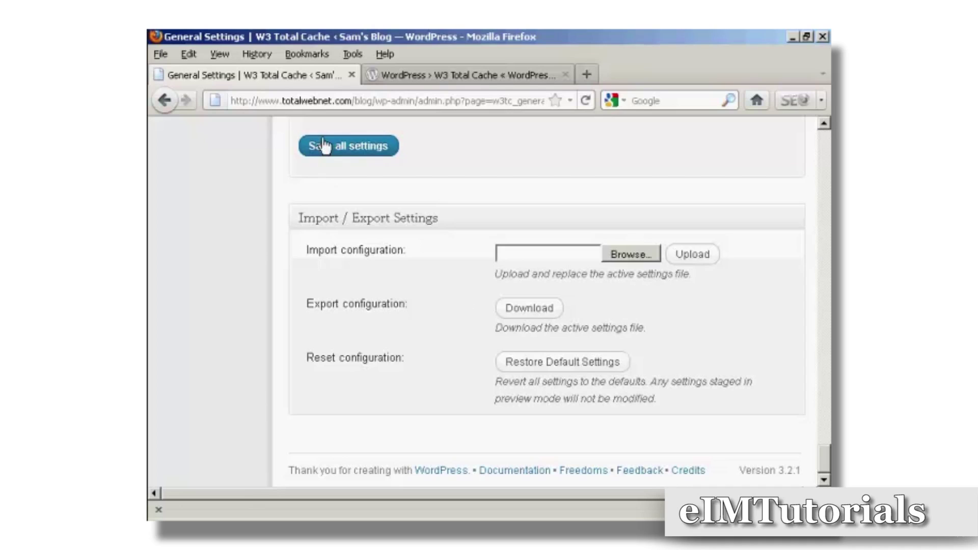
{"action": "left_click", "coordinate": [371, 149]}
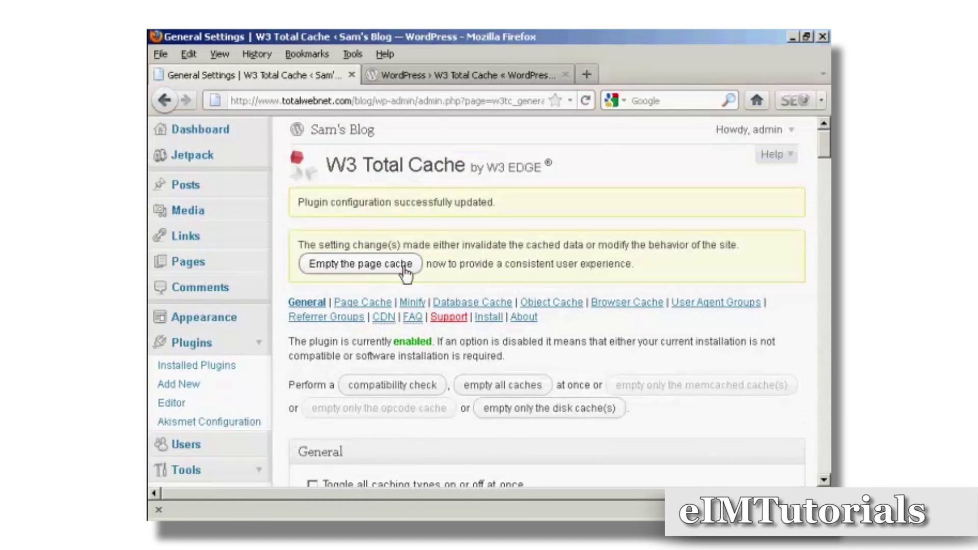
{"action": "left_click", "coordinate": [369, 273]}
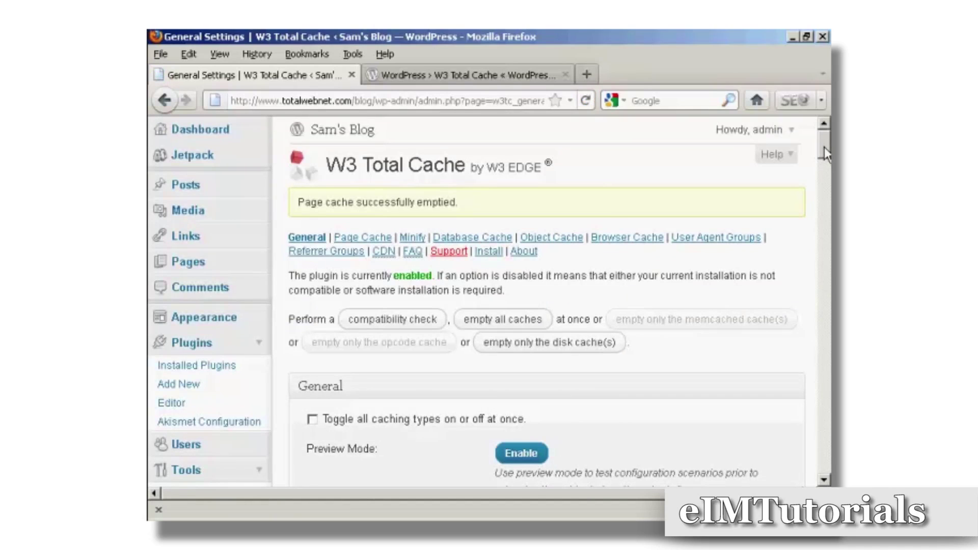
- Review the Page Cache and Minify sections of the general settings again
{"action": "scroll", "coordinate": [824, 148], "scroll_direction": "down", "scroll_amount": 10}
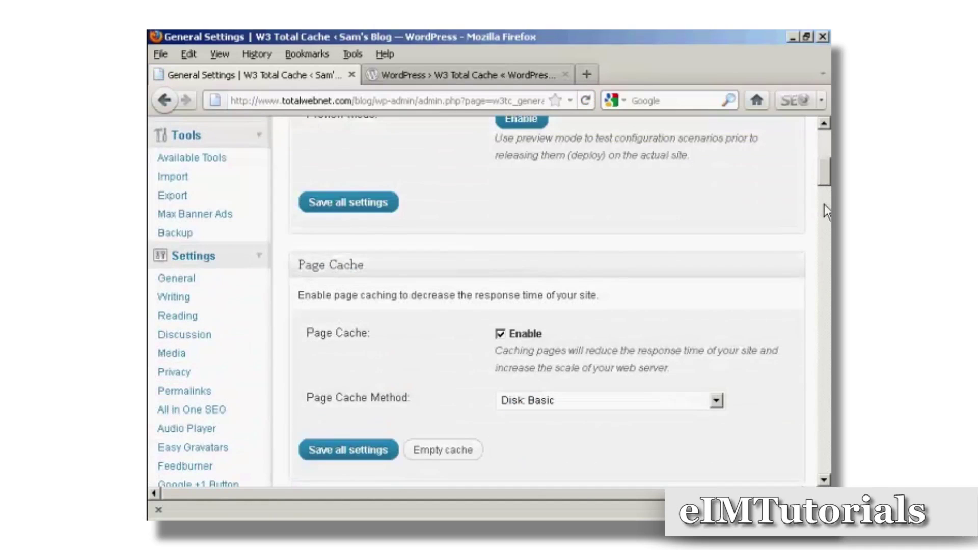
{"action": "scroll", "coordinate": [826, 210], "scroll_direction": "down", "scroll_amount": 6}
{"action": "scroll", "coordinate": [433, 300], "scroll_direction": "down", "scroll_amount": 4}
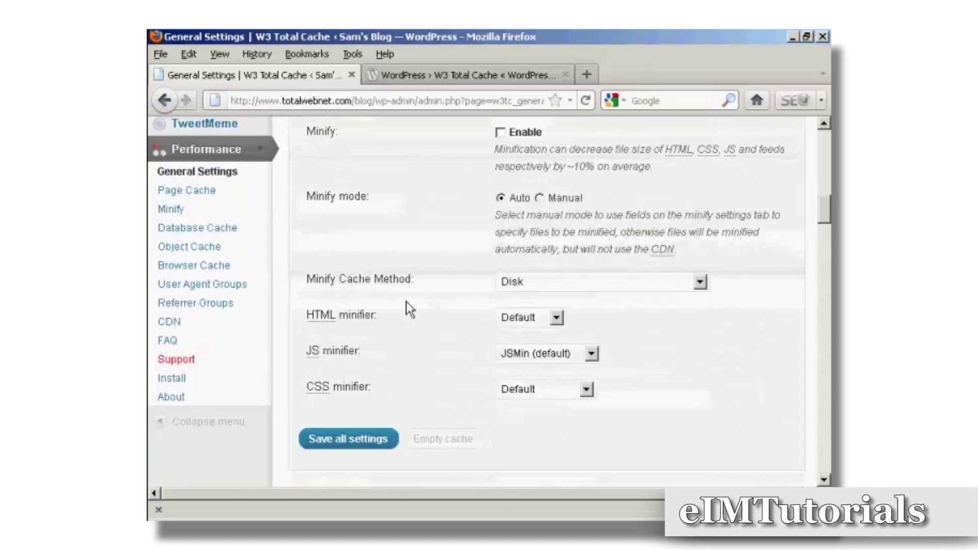
{"action": "scroll", "coordinate": [350, 246], "scroll_direction": "up", "scroll_amount": 4}
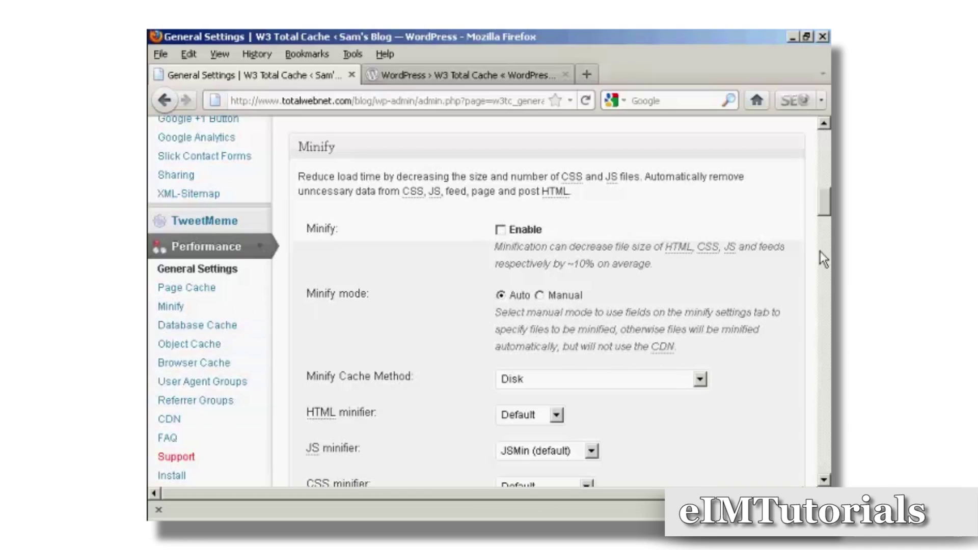
{"action": "left_click_drag", "start_coordinate": [824, 203], "coordinate": [826, 125]}
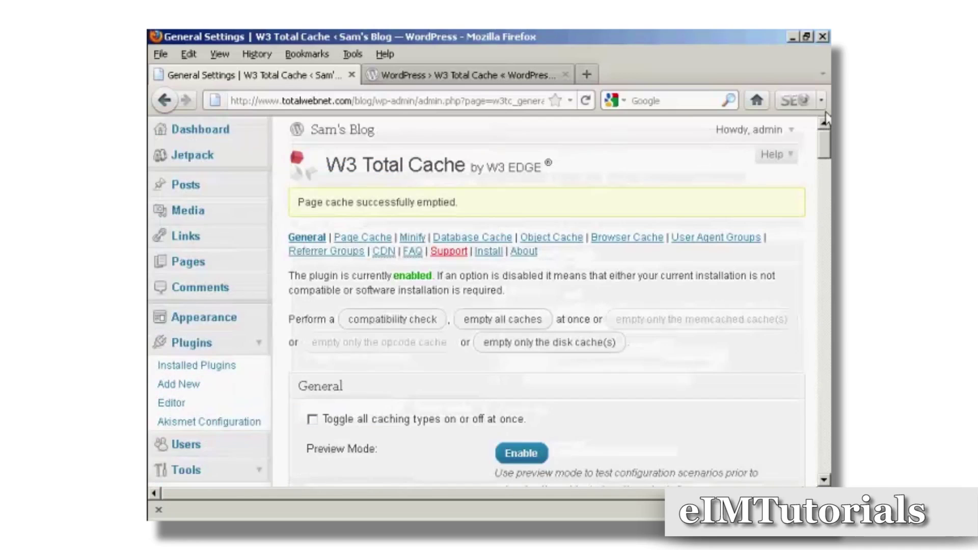
- Visit the blog's public front page from the admin area and log out of the admin account
{"action": "left_click", "coordinate": [339, 134]}
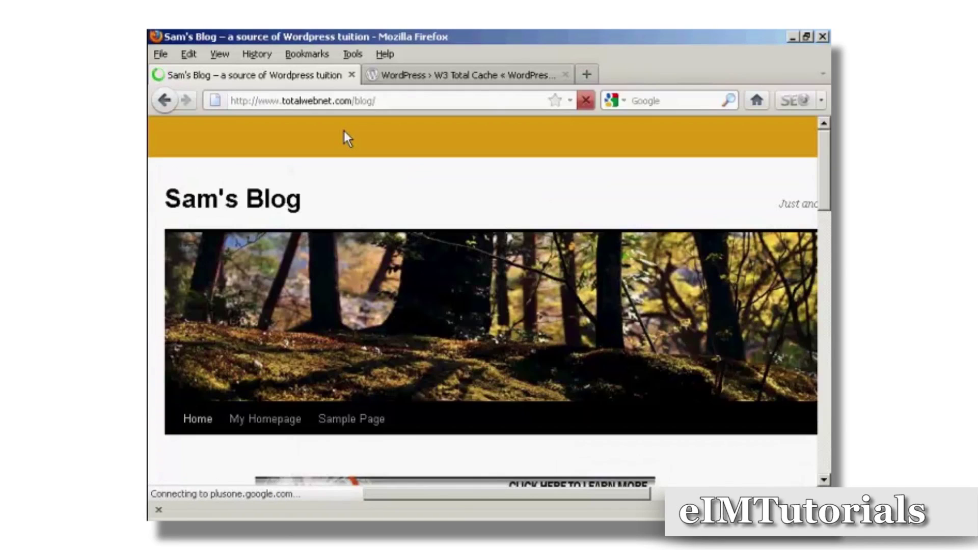
{"action": "mouse_move", "coordinate": [830, 140]}
{"action": "left_mouse_down"}
{"action": "mouse_move", "coordinate": [830, 159]}
{"action": "mouse_move", "coordinate": [830, 122]}
{"action": "left_mouse_up"}
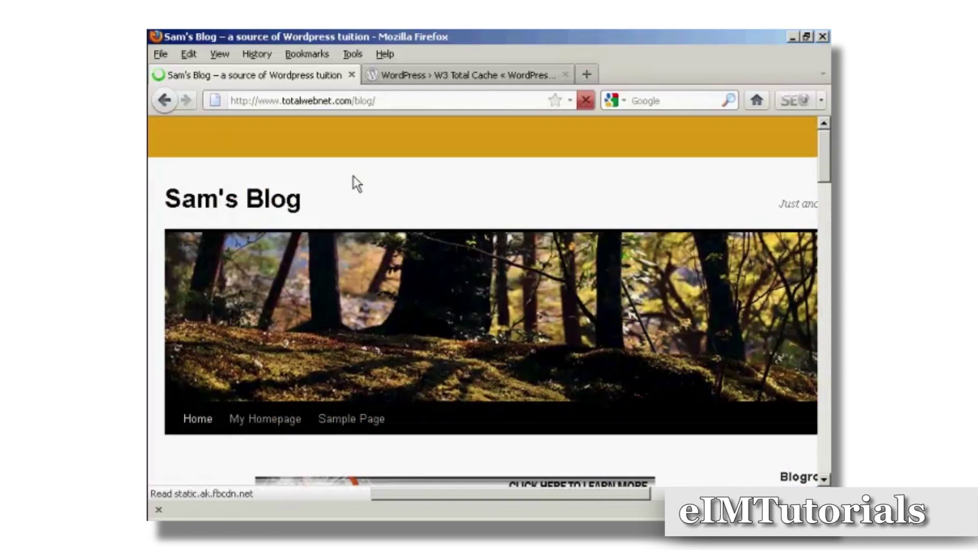
{"action": "mouse_move", "coordinate": [202, 133]}
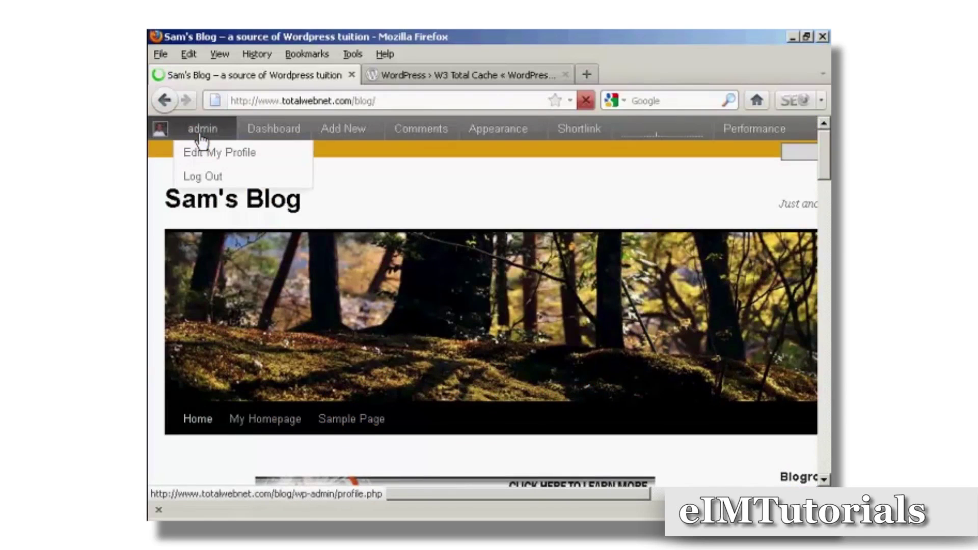
{"action": "left_click", "coordinate": [200, 178]}
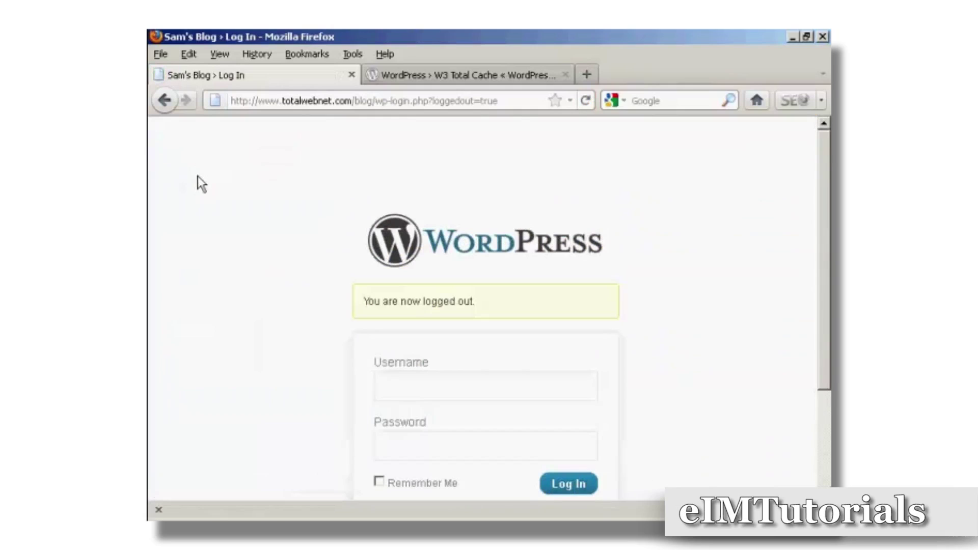
{"action": "left_click", "coordinate": [418, 98]}
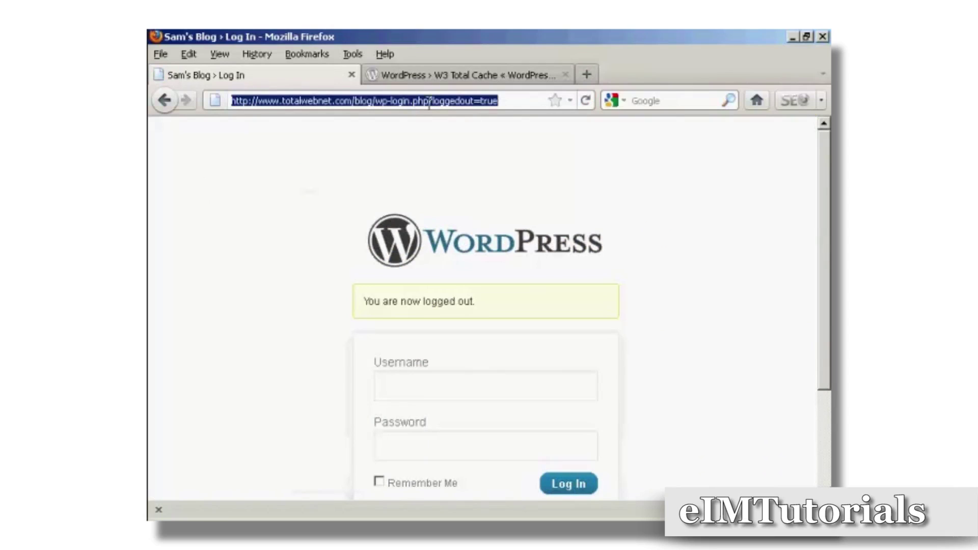
{"action": "left_click", "coordinate": [384, 101]}
{"action": "left_click", "coordinate": [376, 101]}
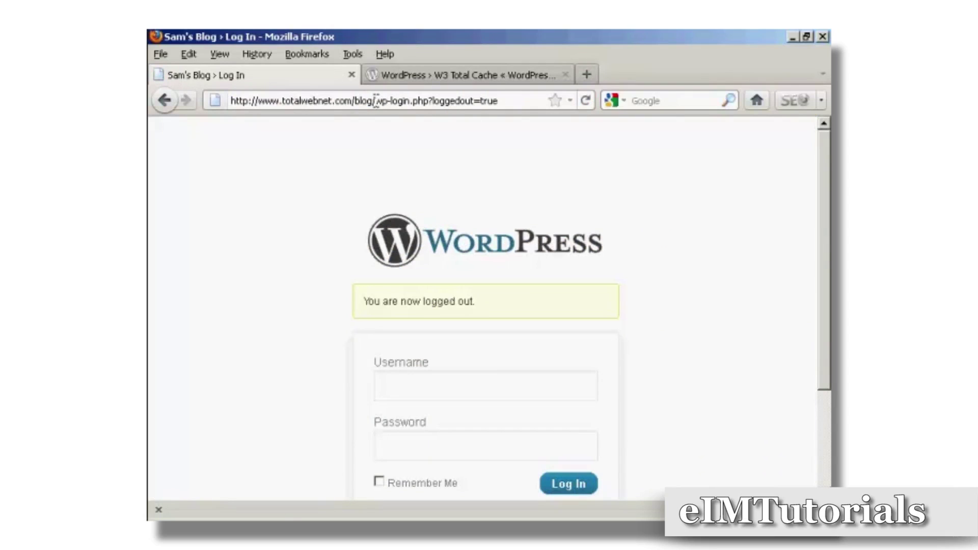
{"action": "left_click_drag", "start_coordinate": [376, 100], "coordinate": [514, 100]}
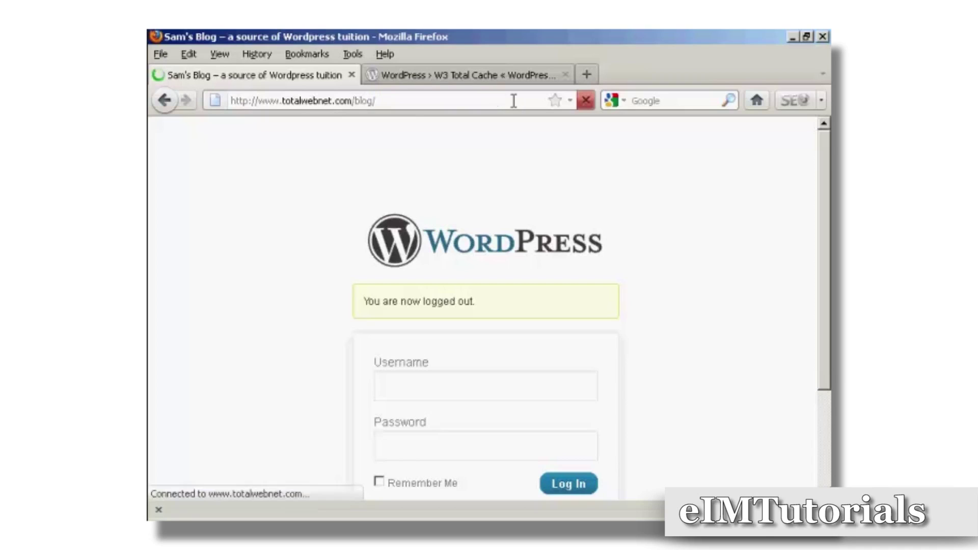
{"action": "key", "text": "BackSpace"}
{"action": "key", "text": "Return"}
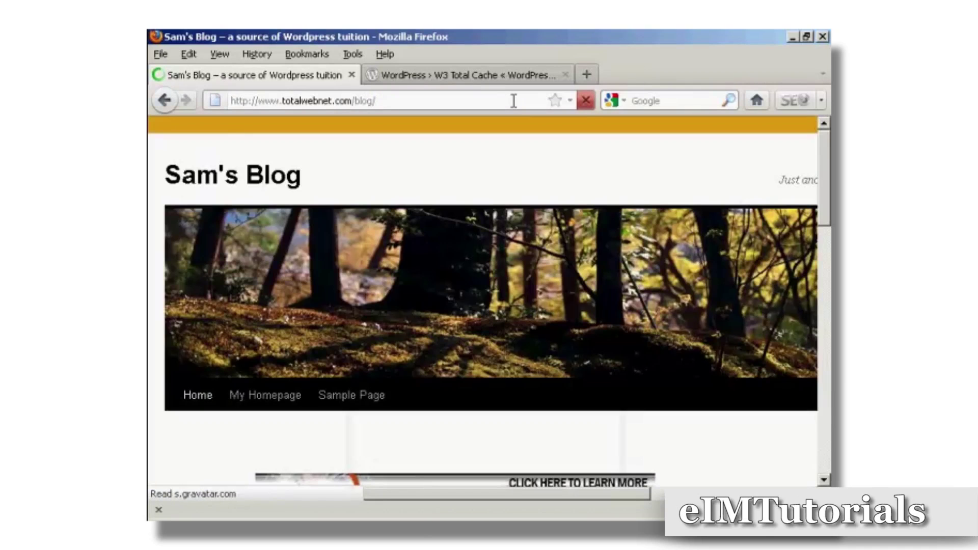